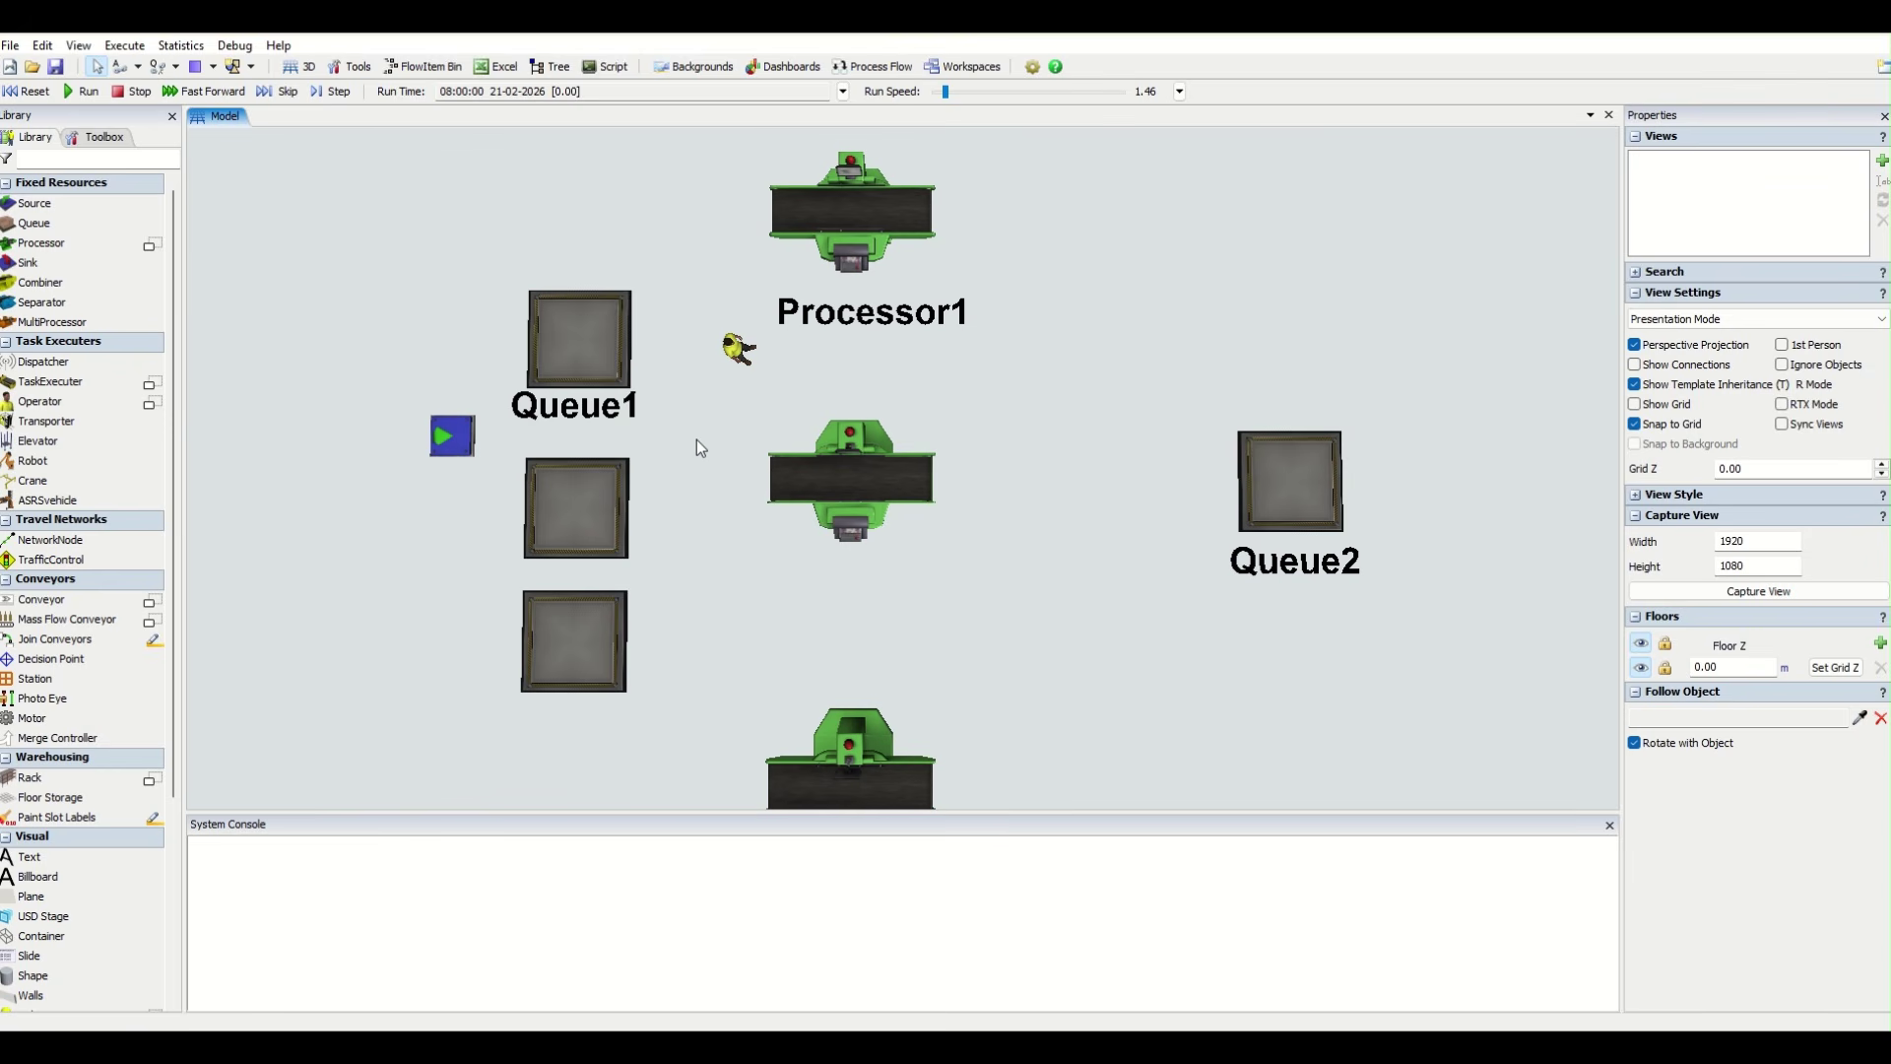
- Run the simulation model so parts flow from the source through the queues and processors
click(86, 92)
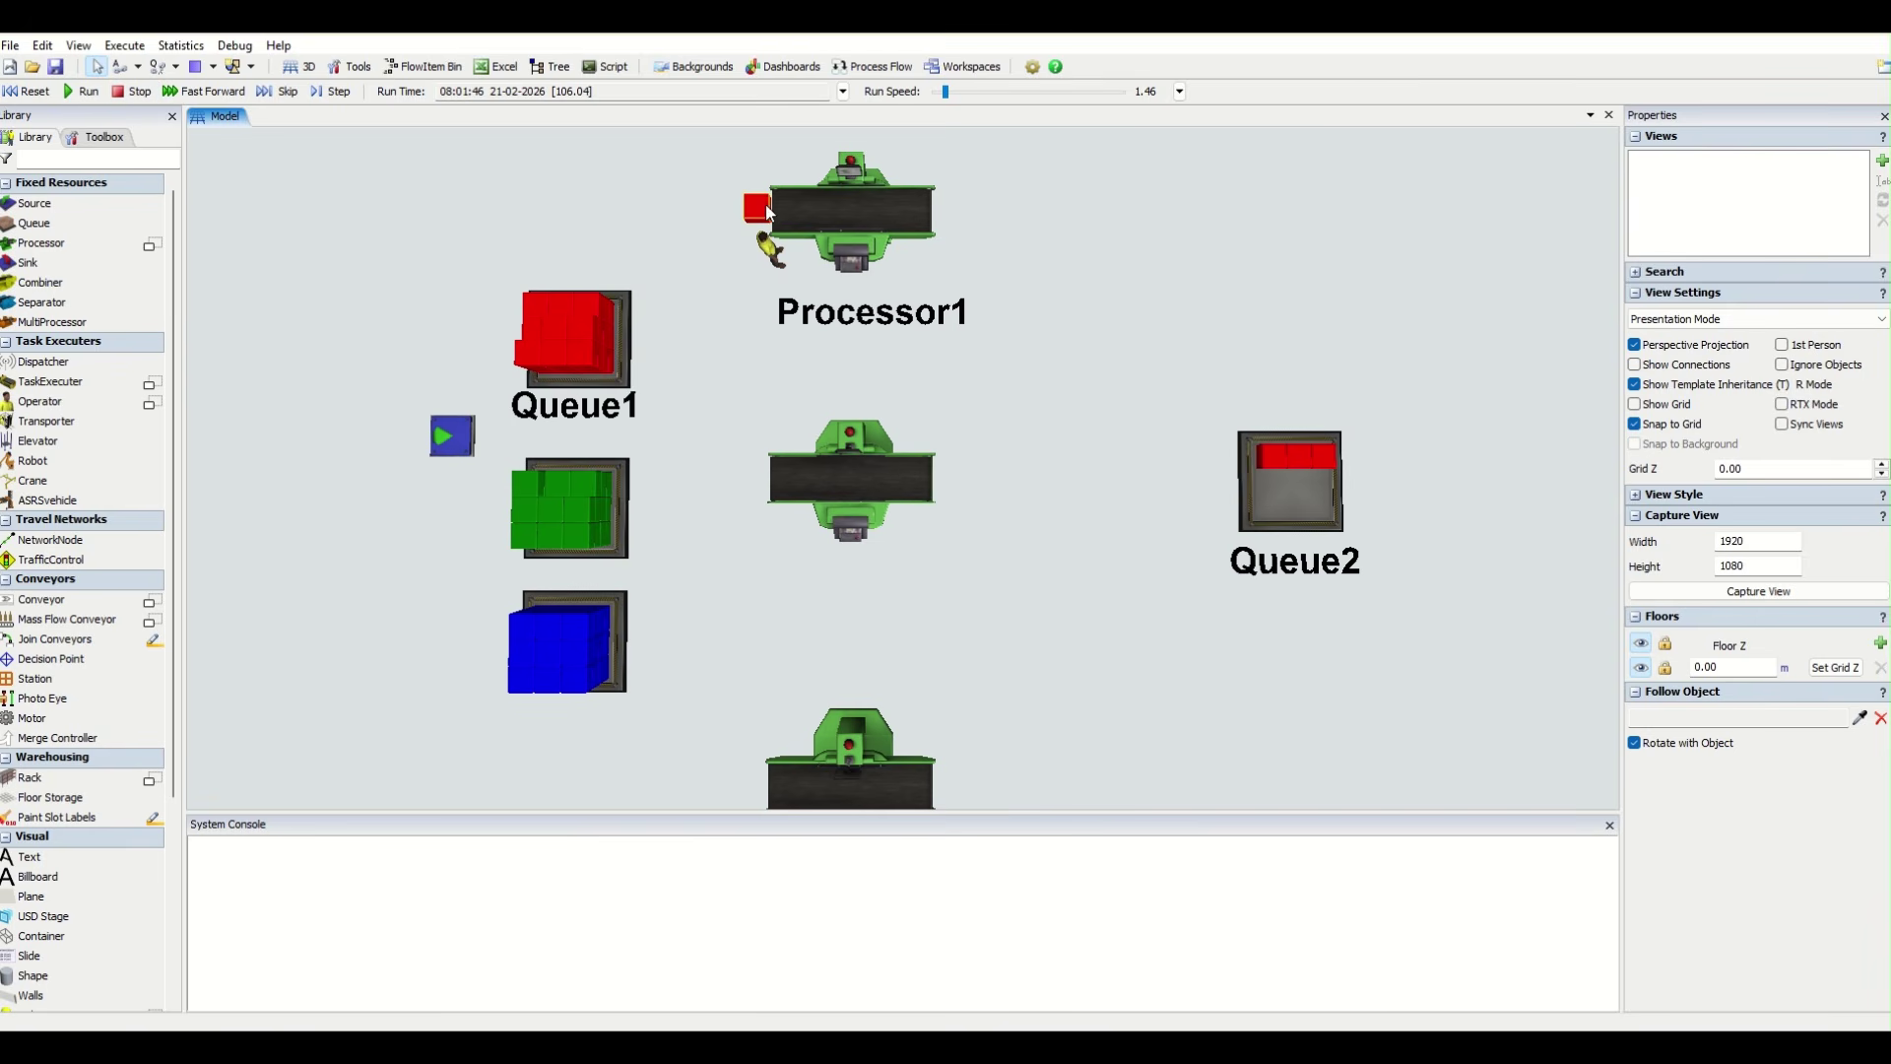
- Move a red box out of Queue1 toward Processor1 and return it to the queue
drag(596, 339, 793, 236)
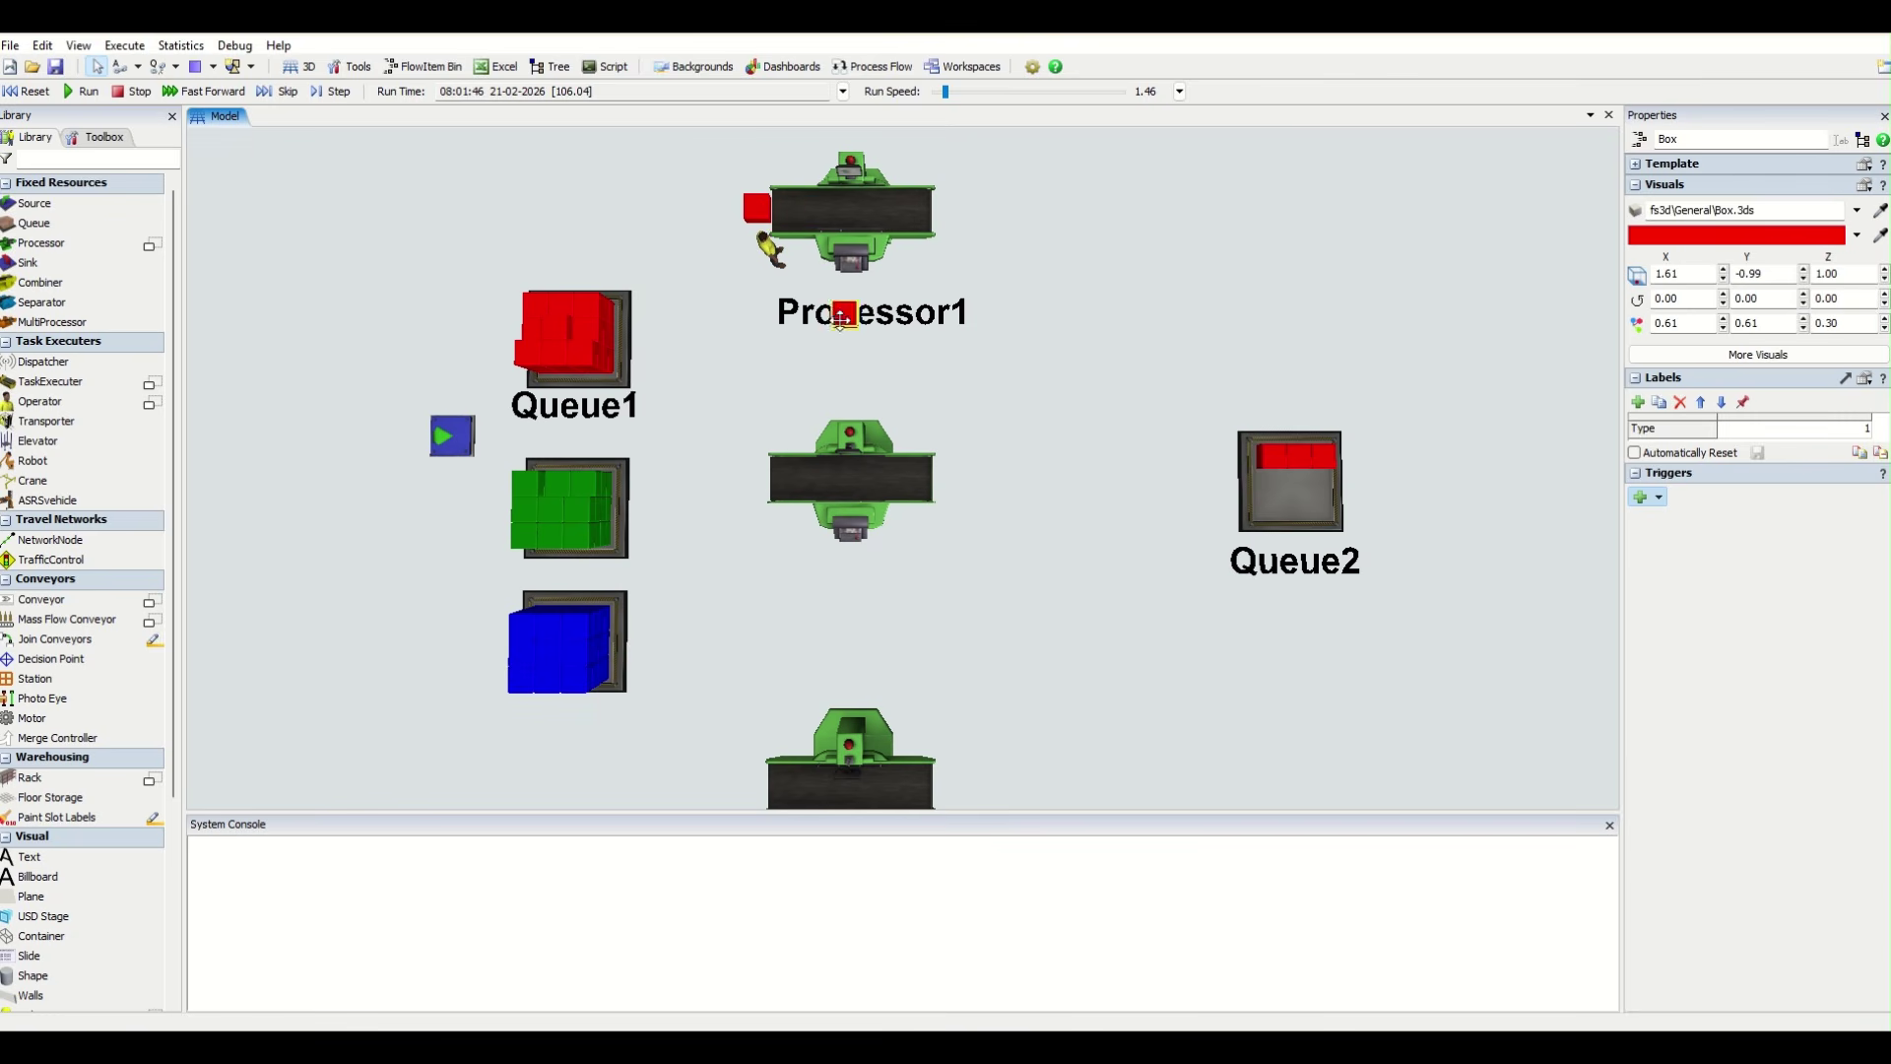
click(592, 335)
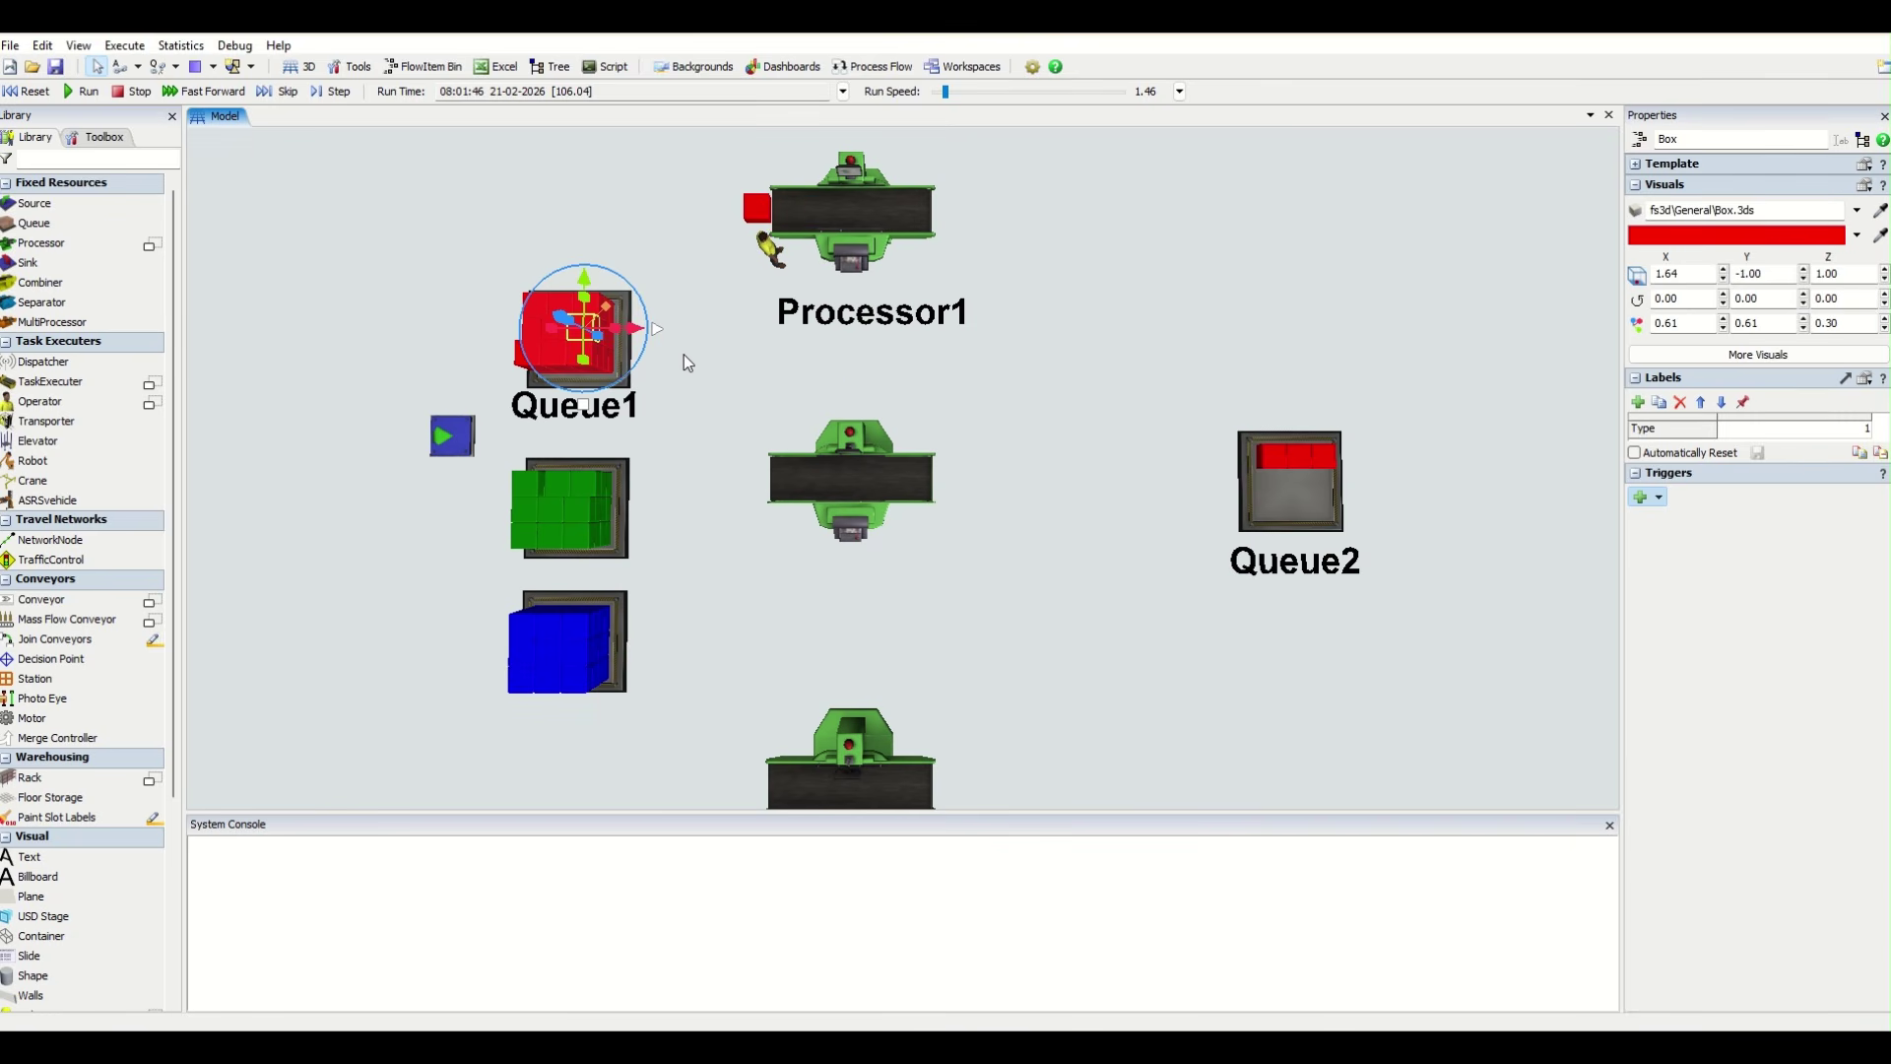
mouse_move(613, 335)
mouse_down()
mouse_move(597, 335)
mouse_move(757, 224)
mouse_move(598, 301)
mouse_move(591, 325)
mouse_up()
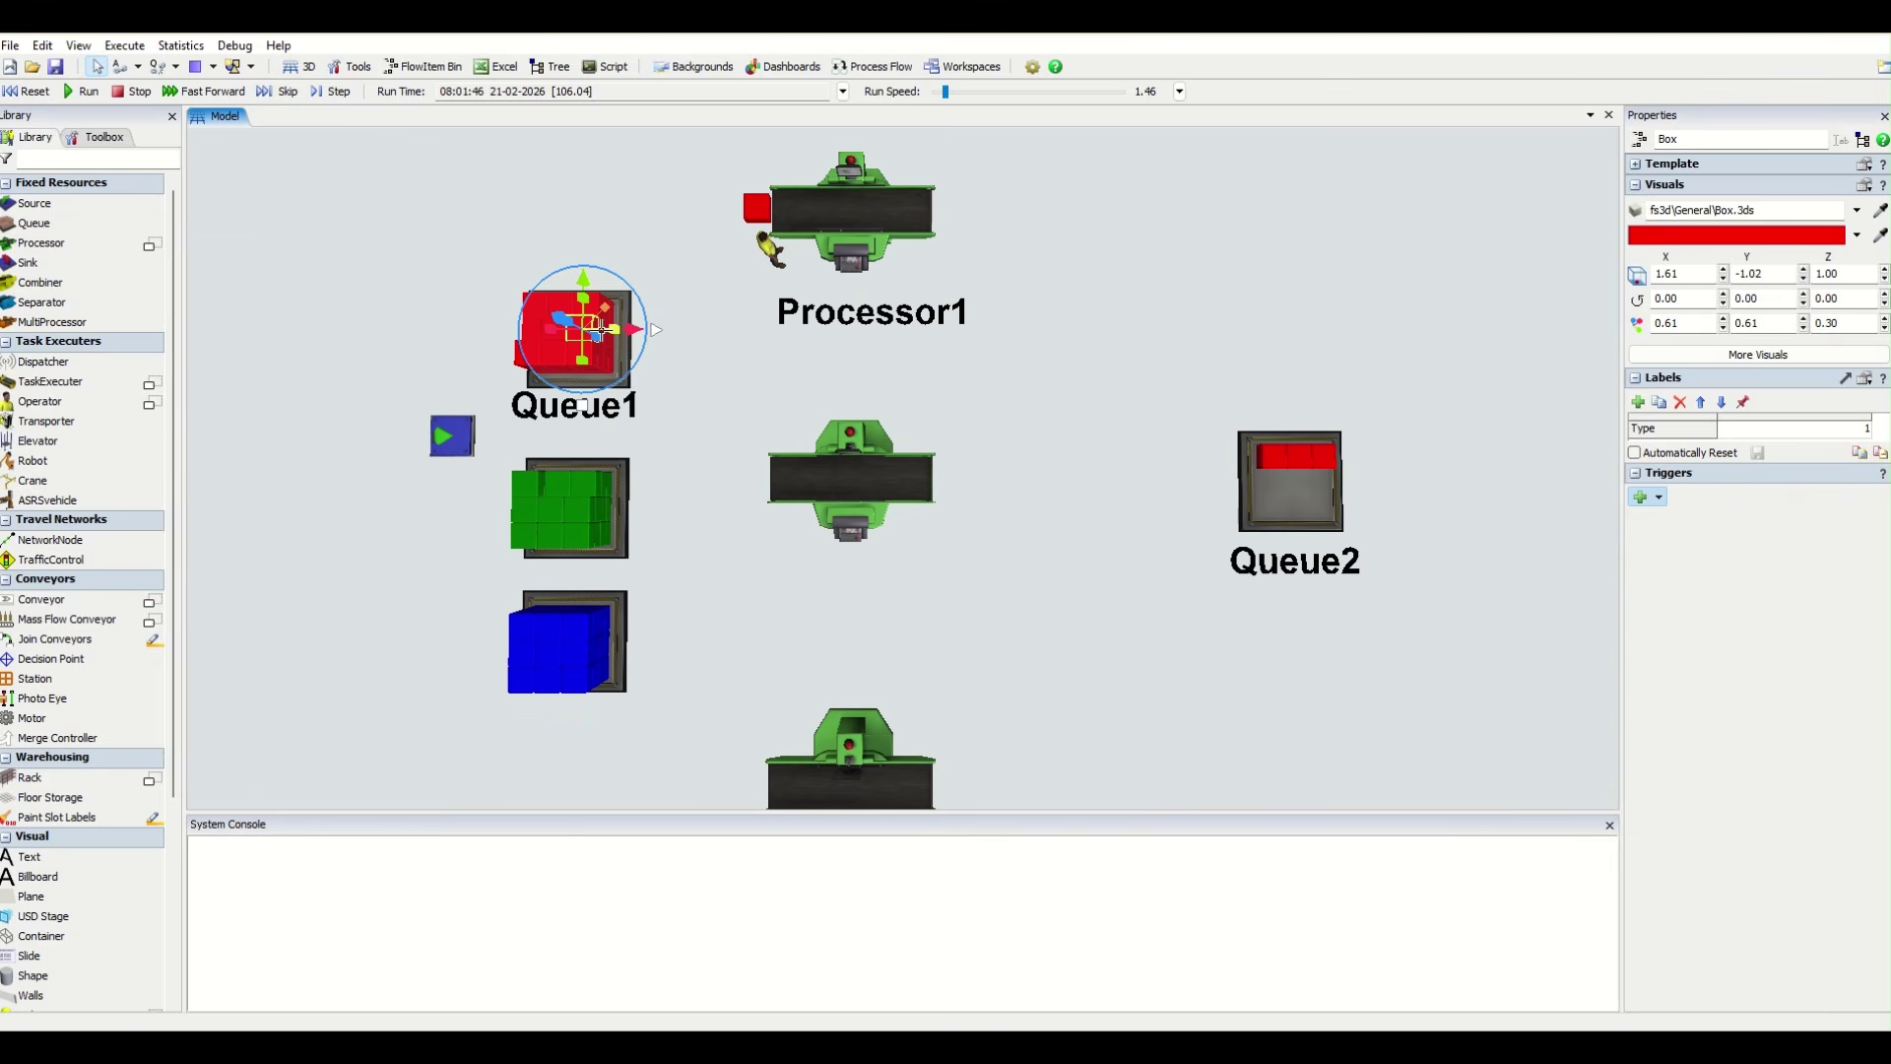
click(570, 333)
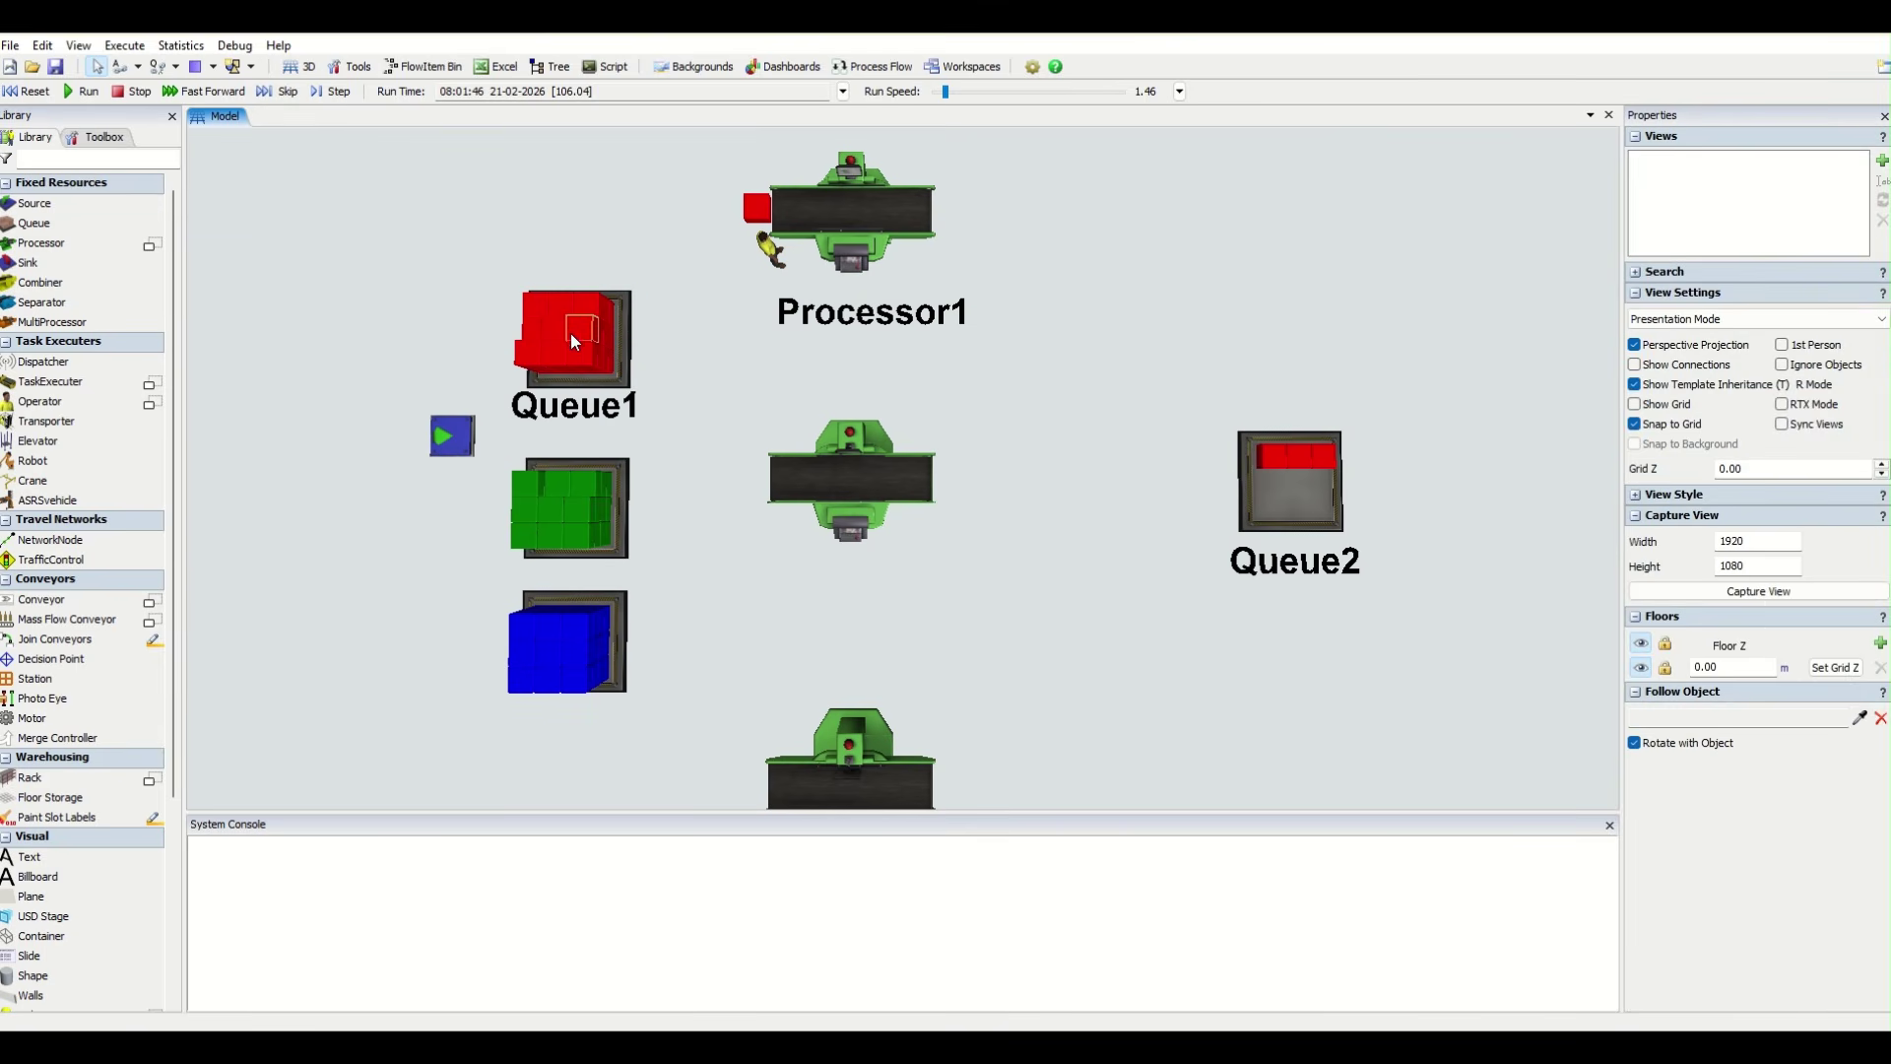
- Move a red box from Queue1 to the entrance of Processor1, beside the red box already there, and deselect it
click(614, 296)
drag(638, 286, 761, 180)
click(706, 349)
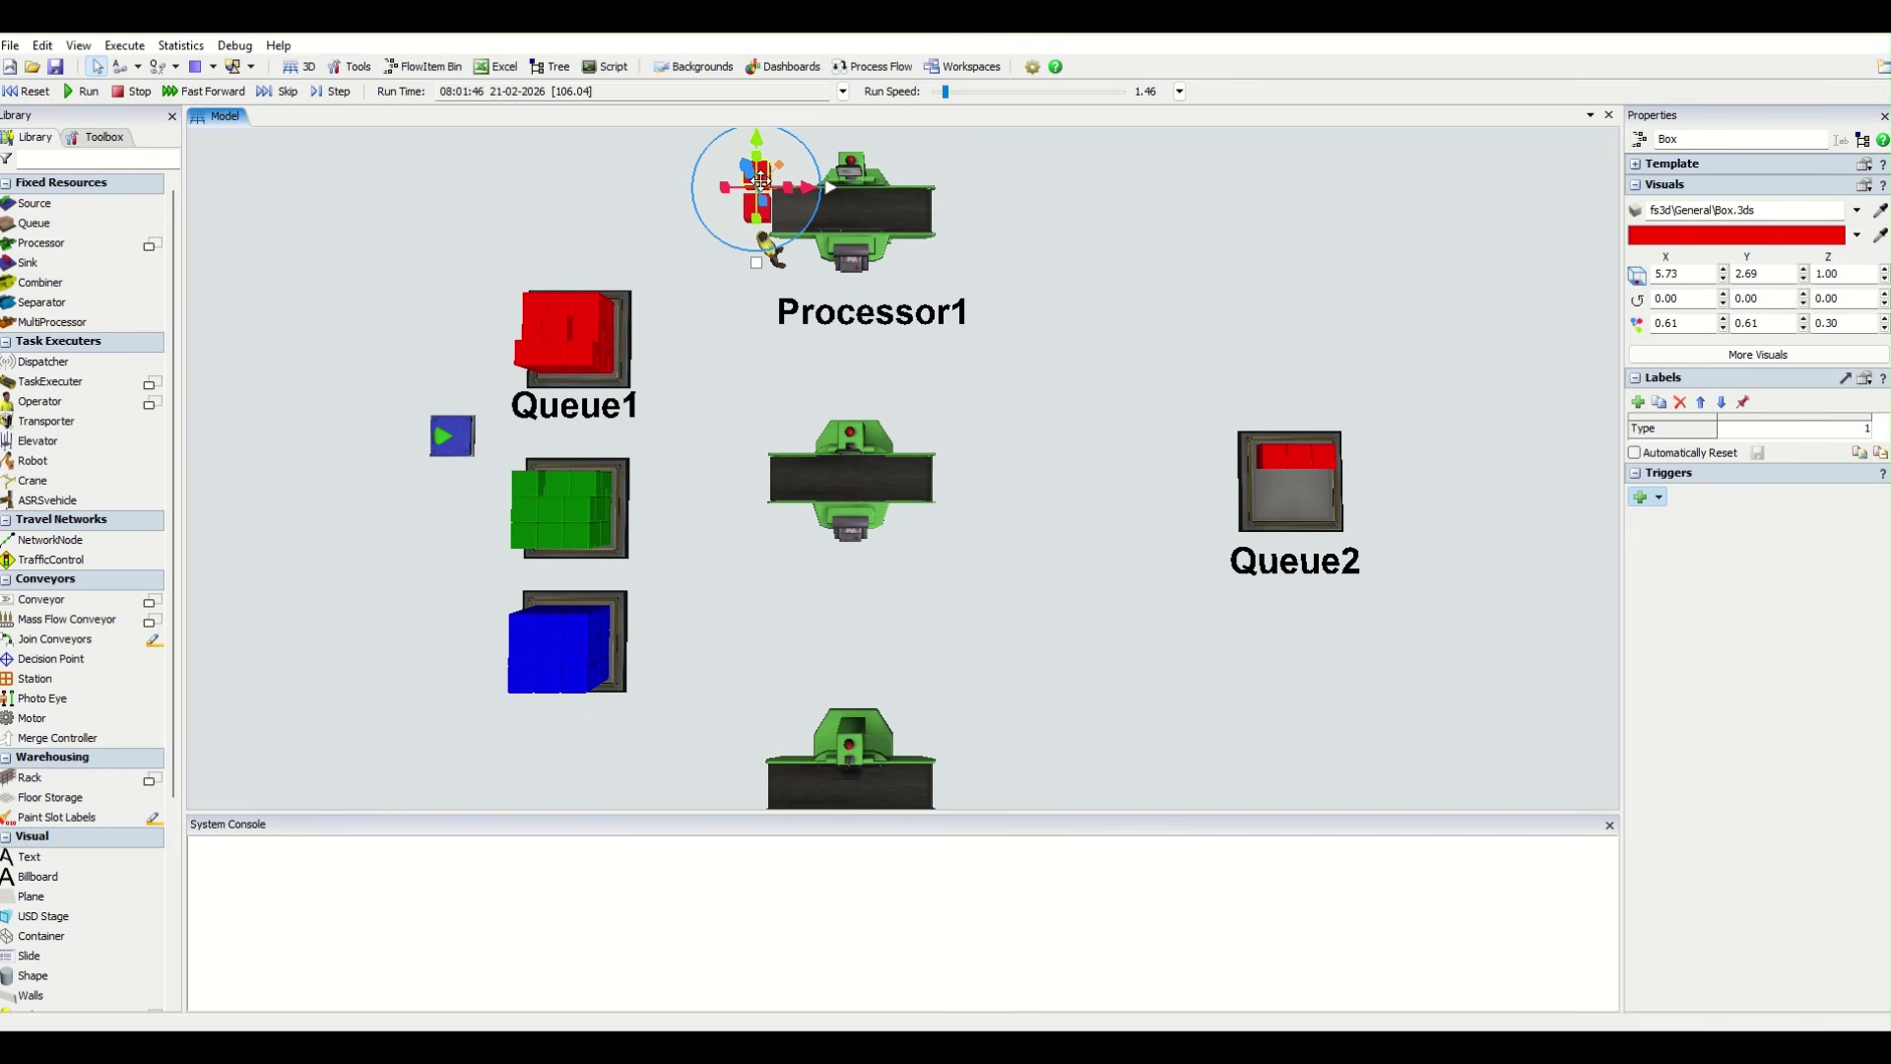
click(785, 289)
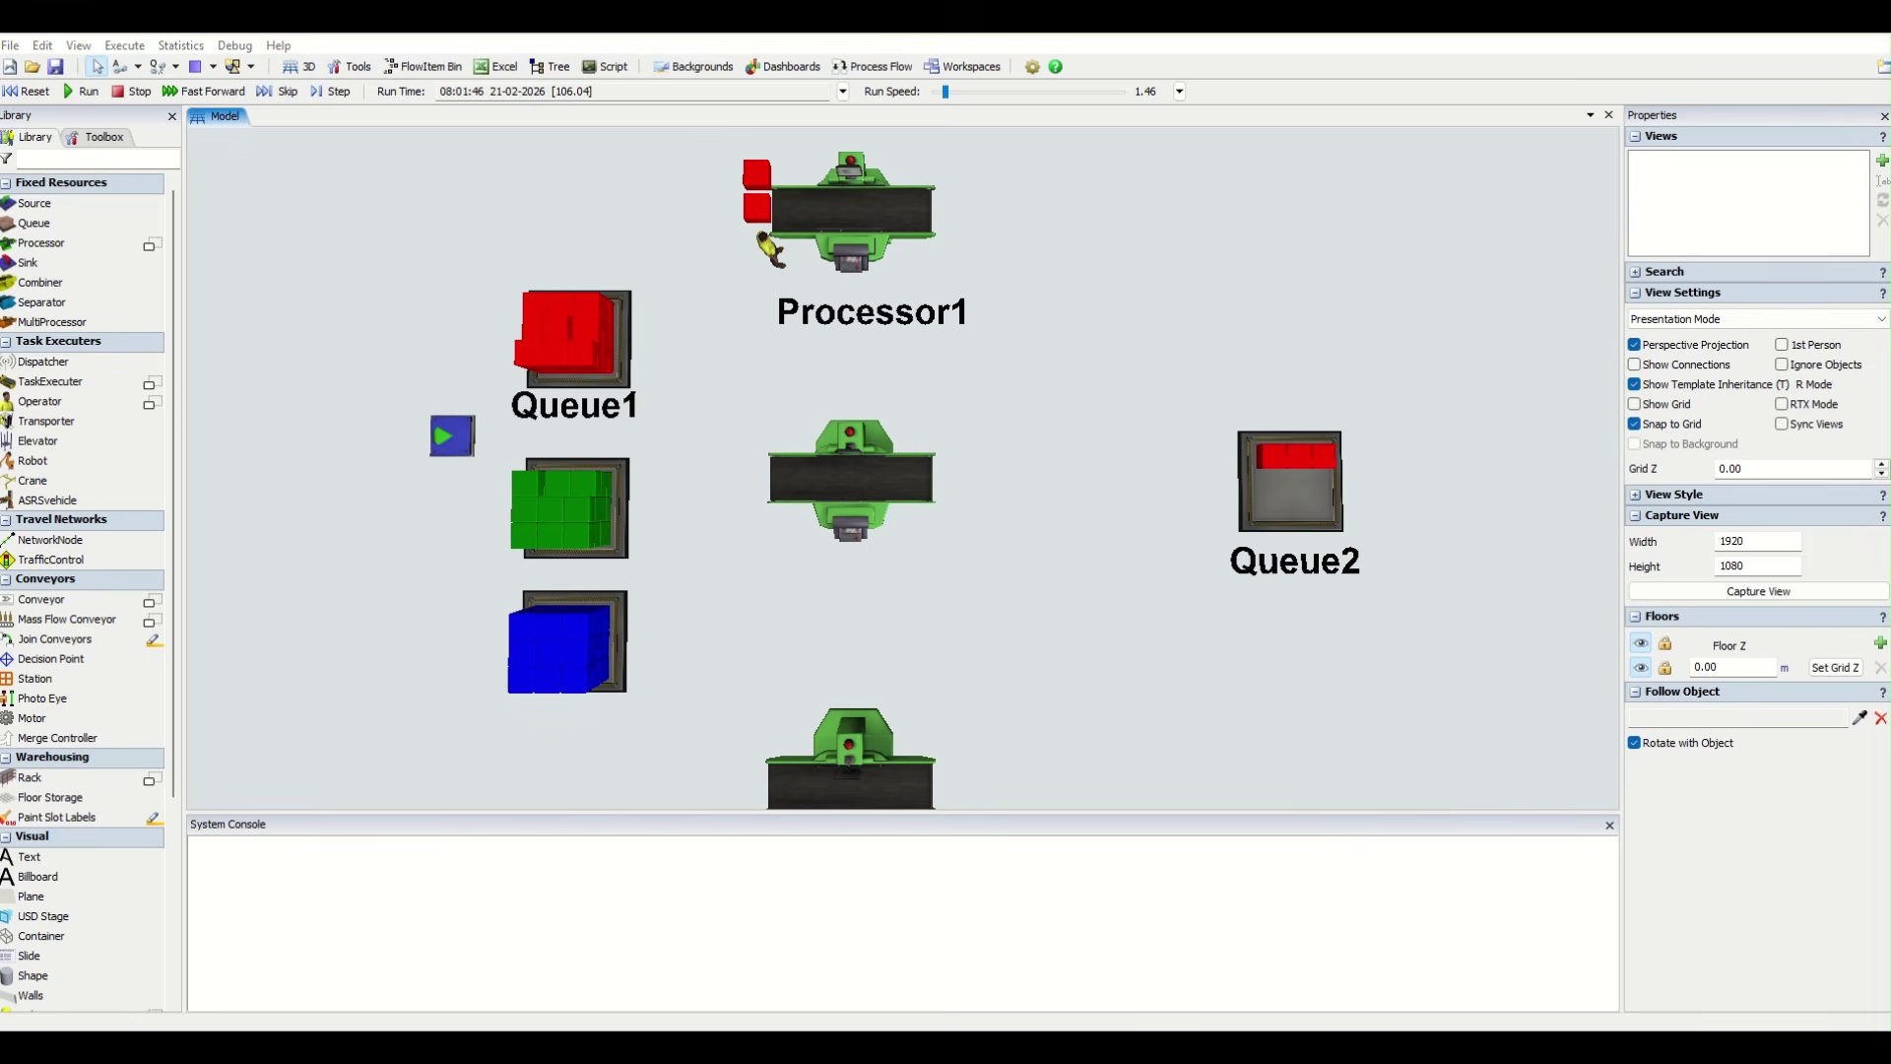
- Switch to the Leansimcorp Automation tool, place it beside Queue1 to review its six functions, and minimize it
drag(1890, 344, 1078, 259)
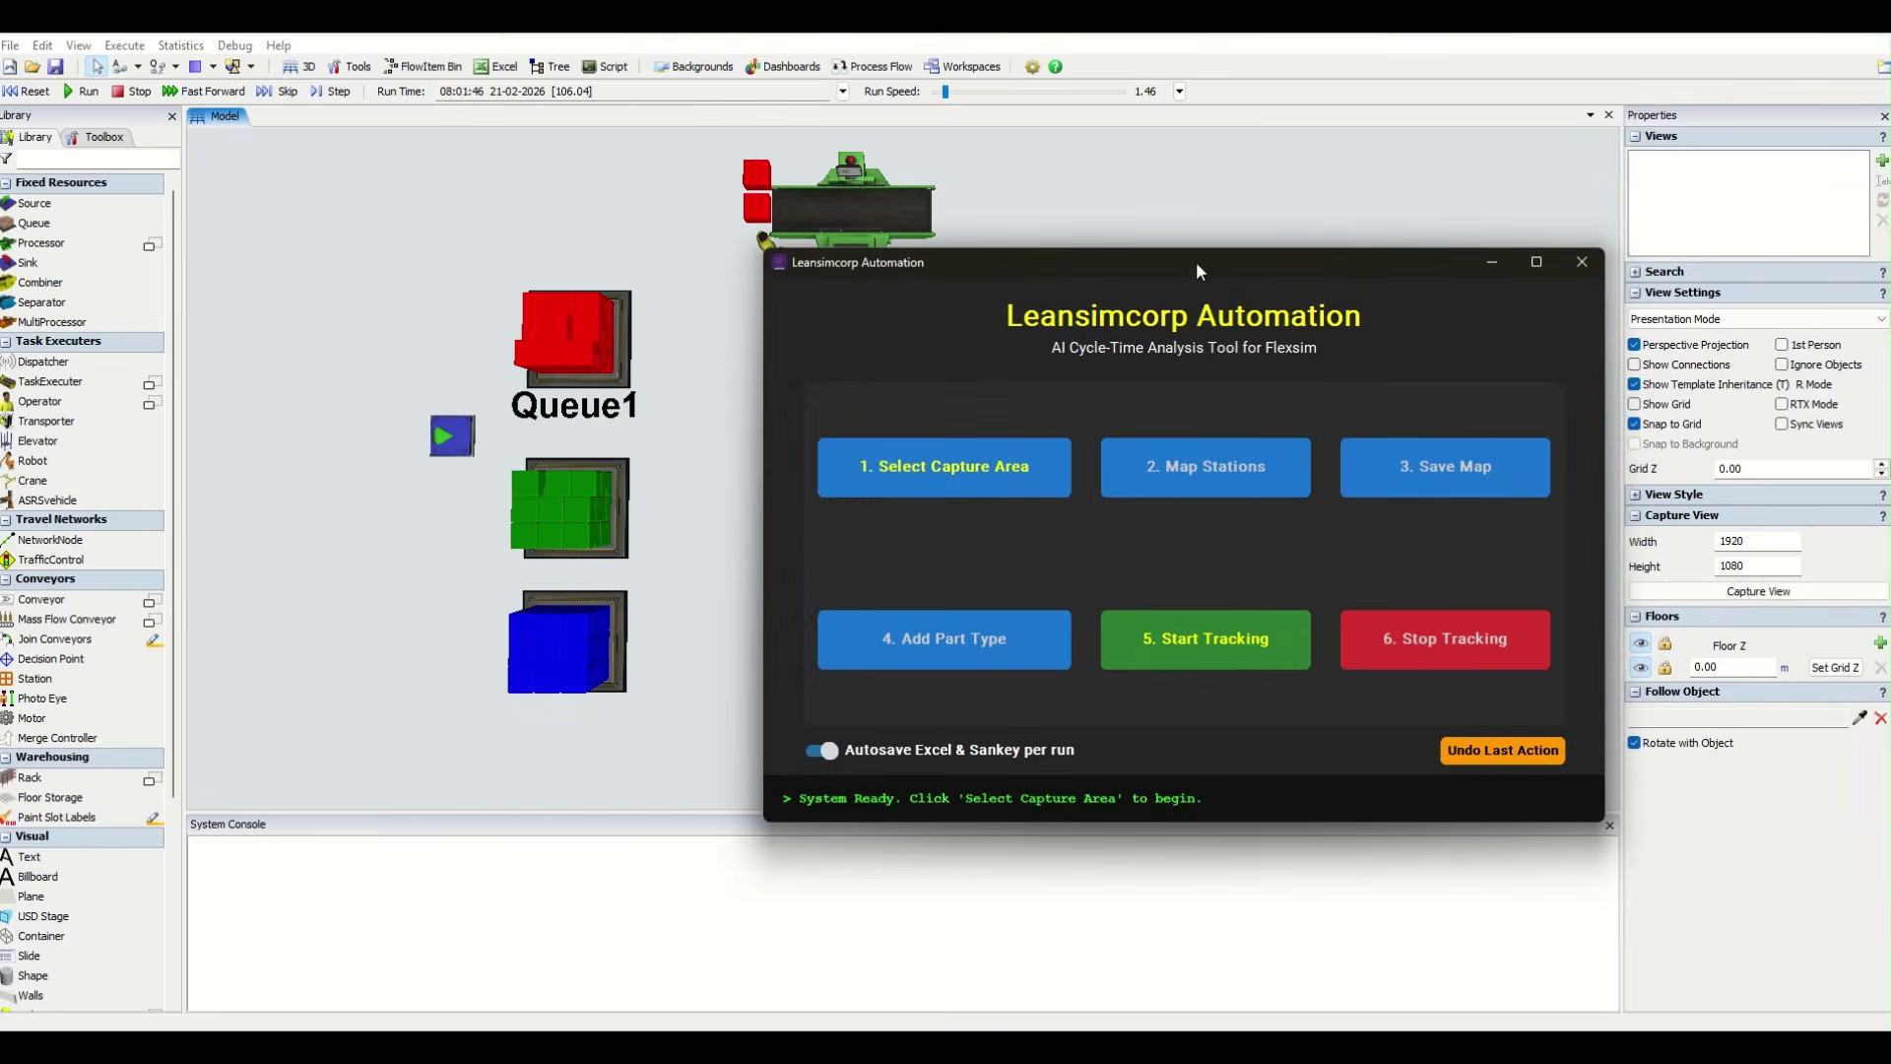
drag(1192, 254, 906, 434)
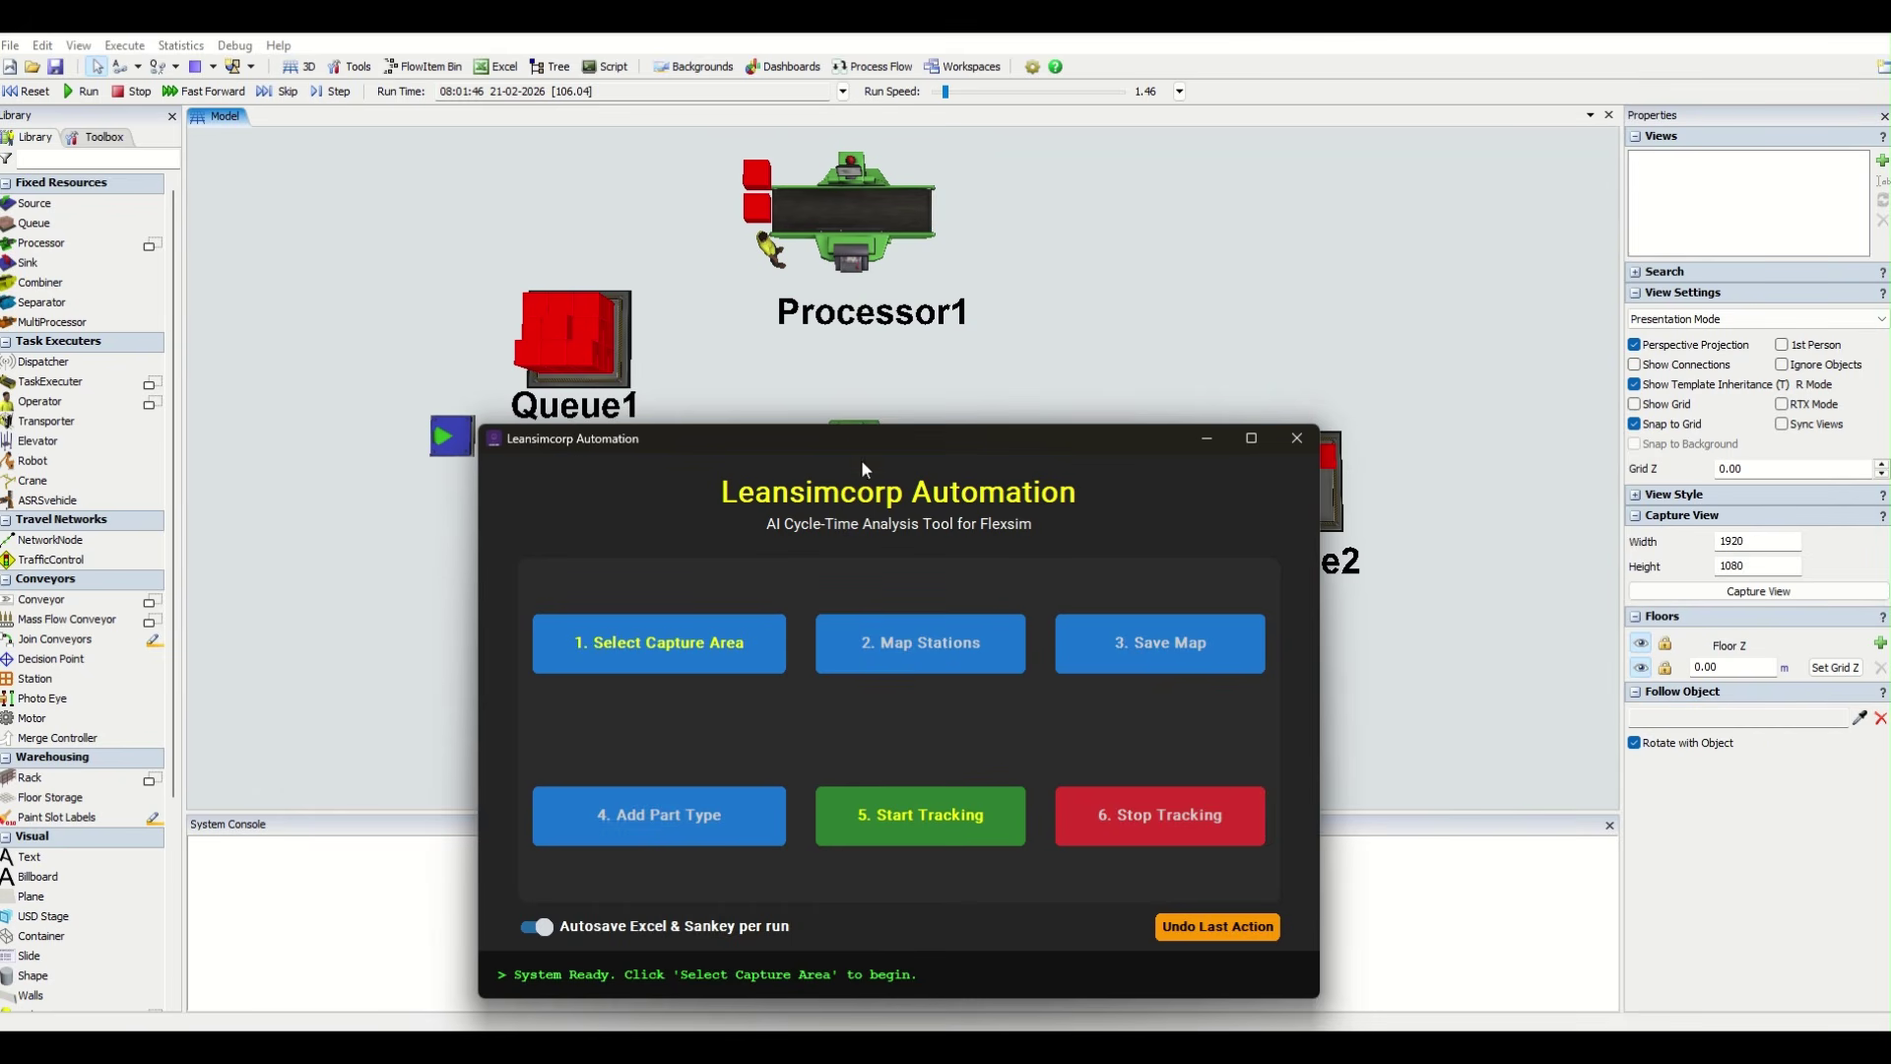
drag(847, 451, 1243, 338)
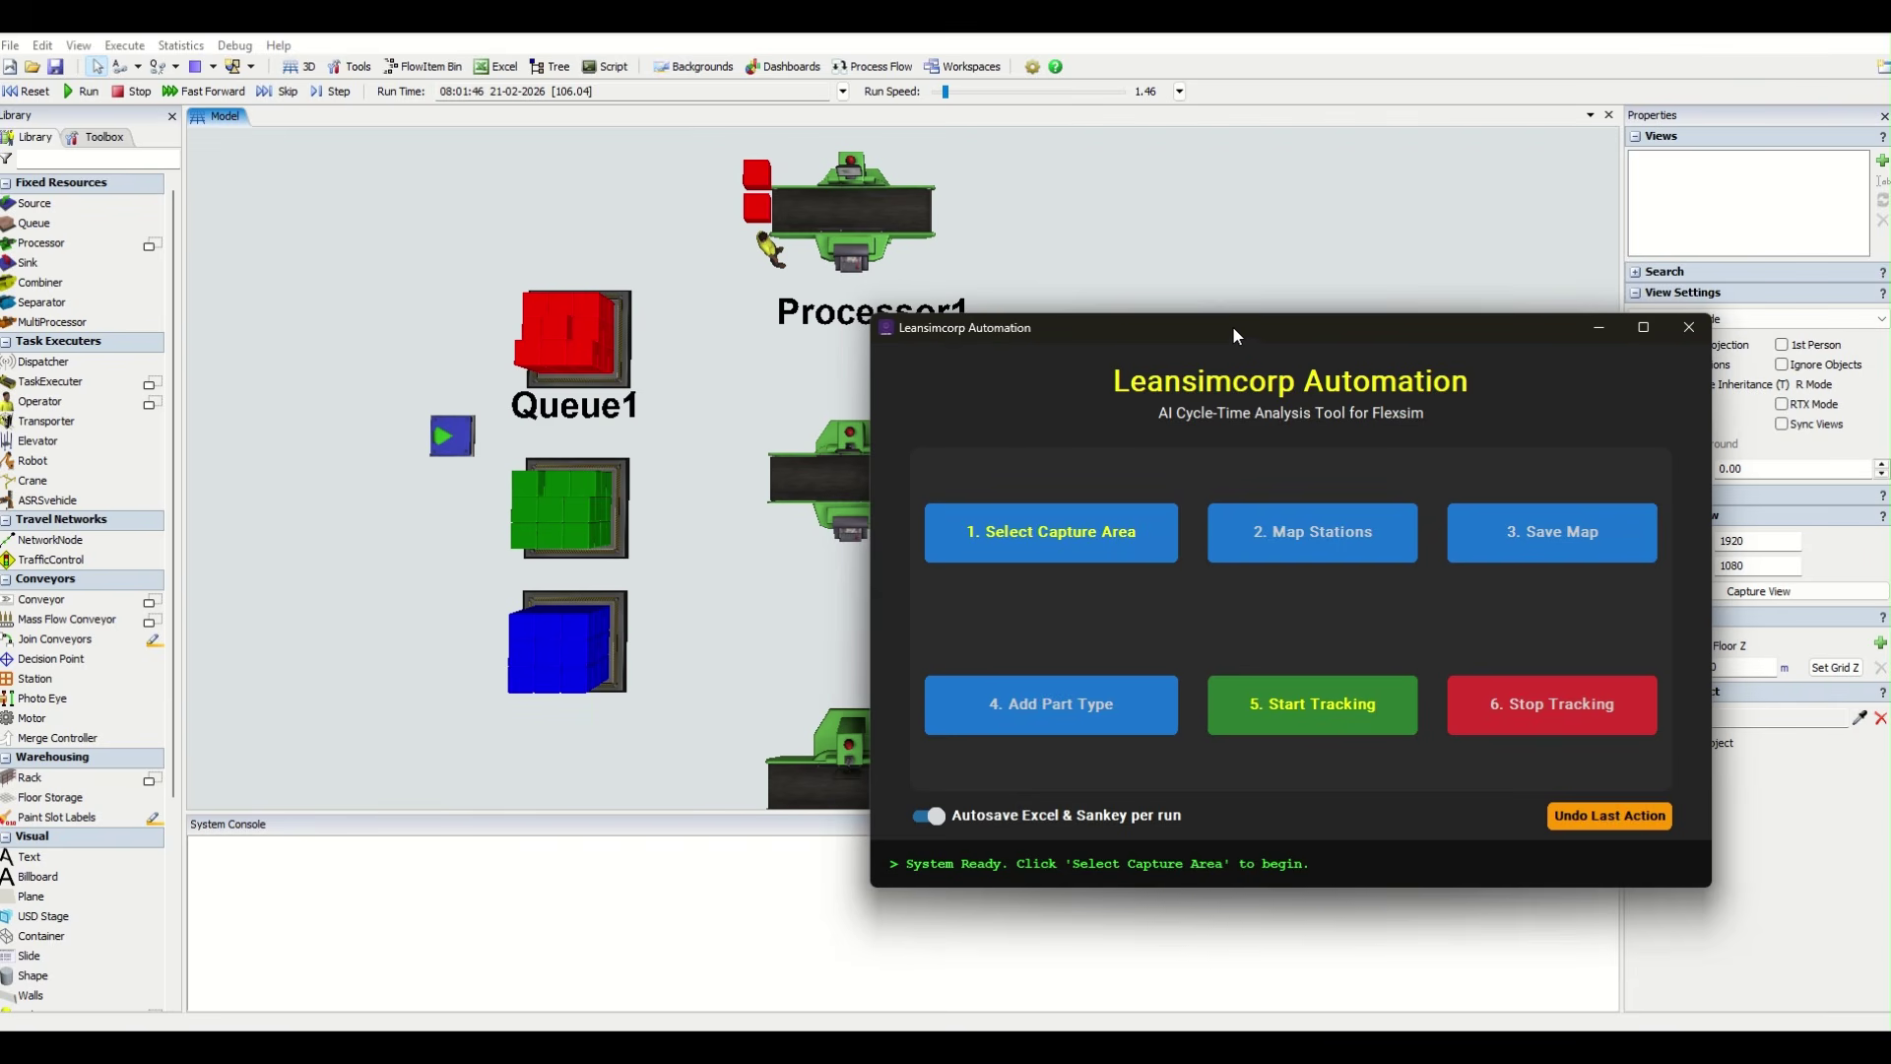
drag(1237, 336, 1272, 308)
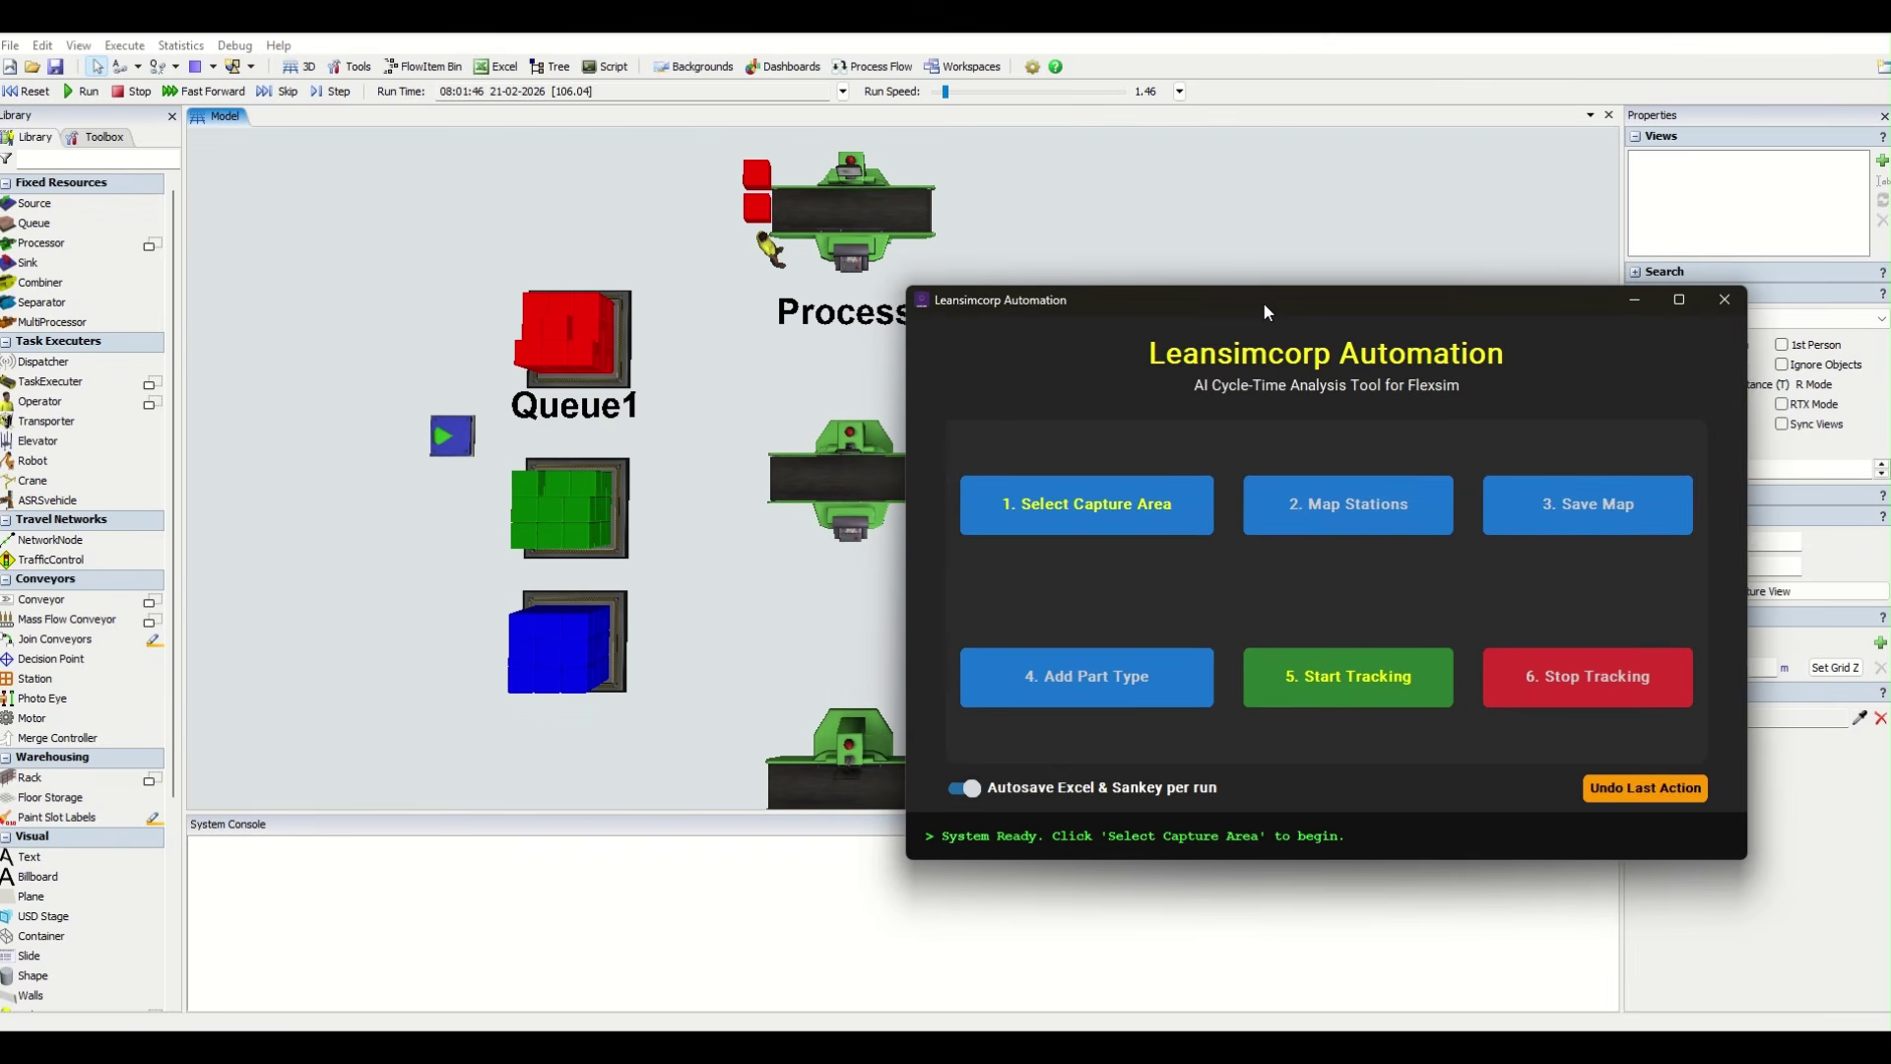
drag(1113, 298, 1059, 304)
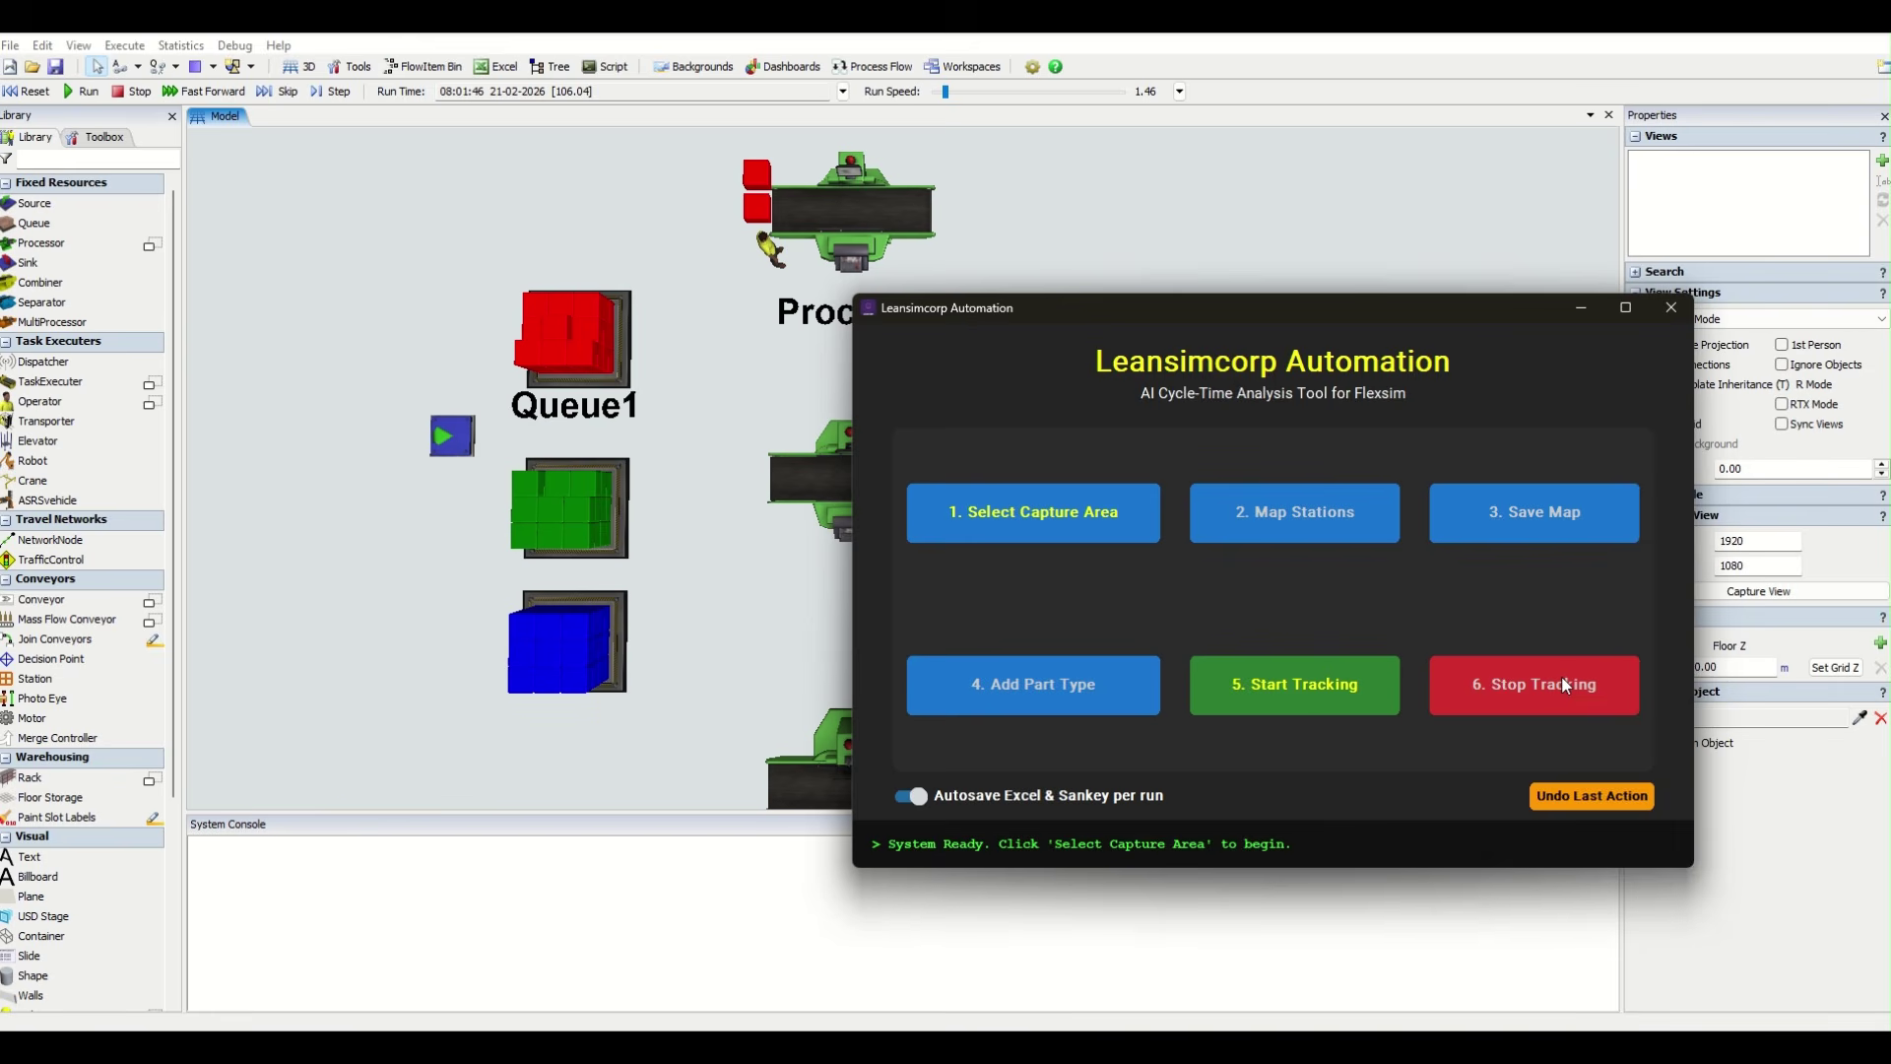
click(1582, 309)
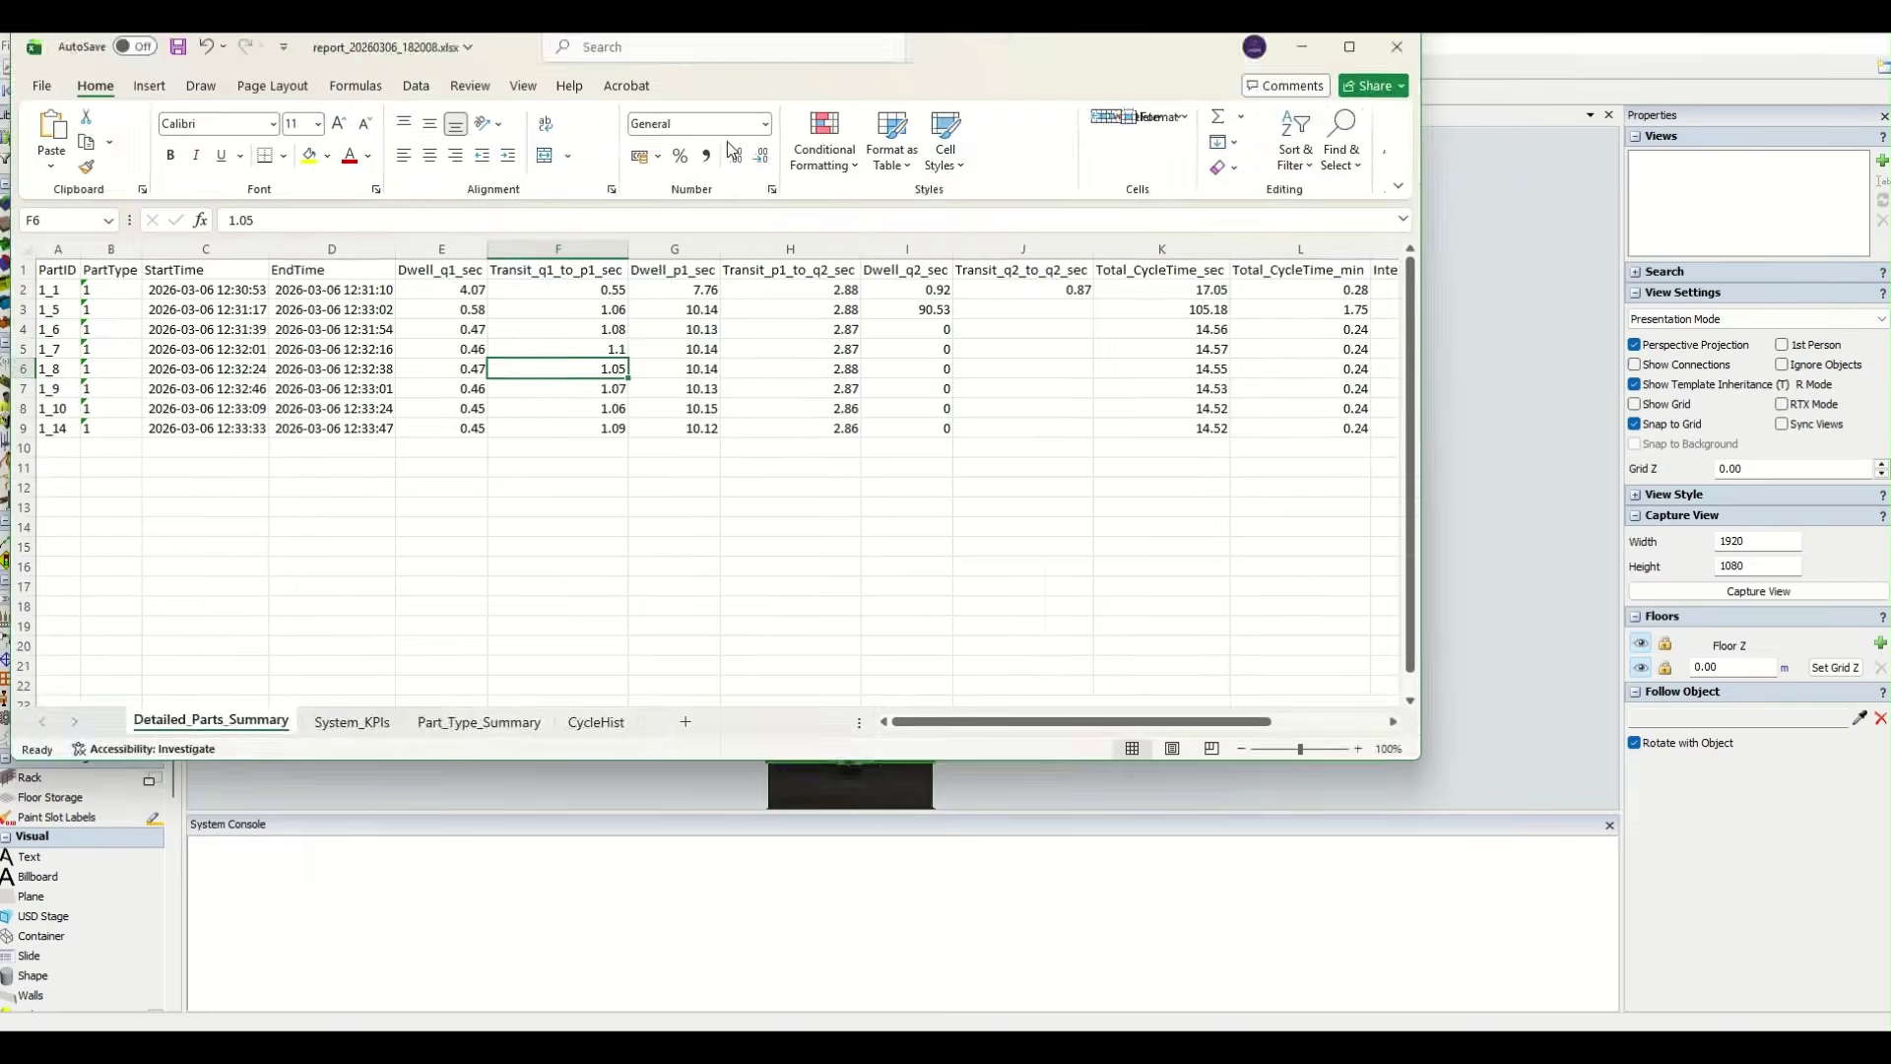
- Place the Excel report report_20260306_182008.xlsx below Queue1 and Processor1 and examine part 1_1's record up to its Queue1 dwell time
drag(592, 57, 895, 512)
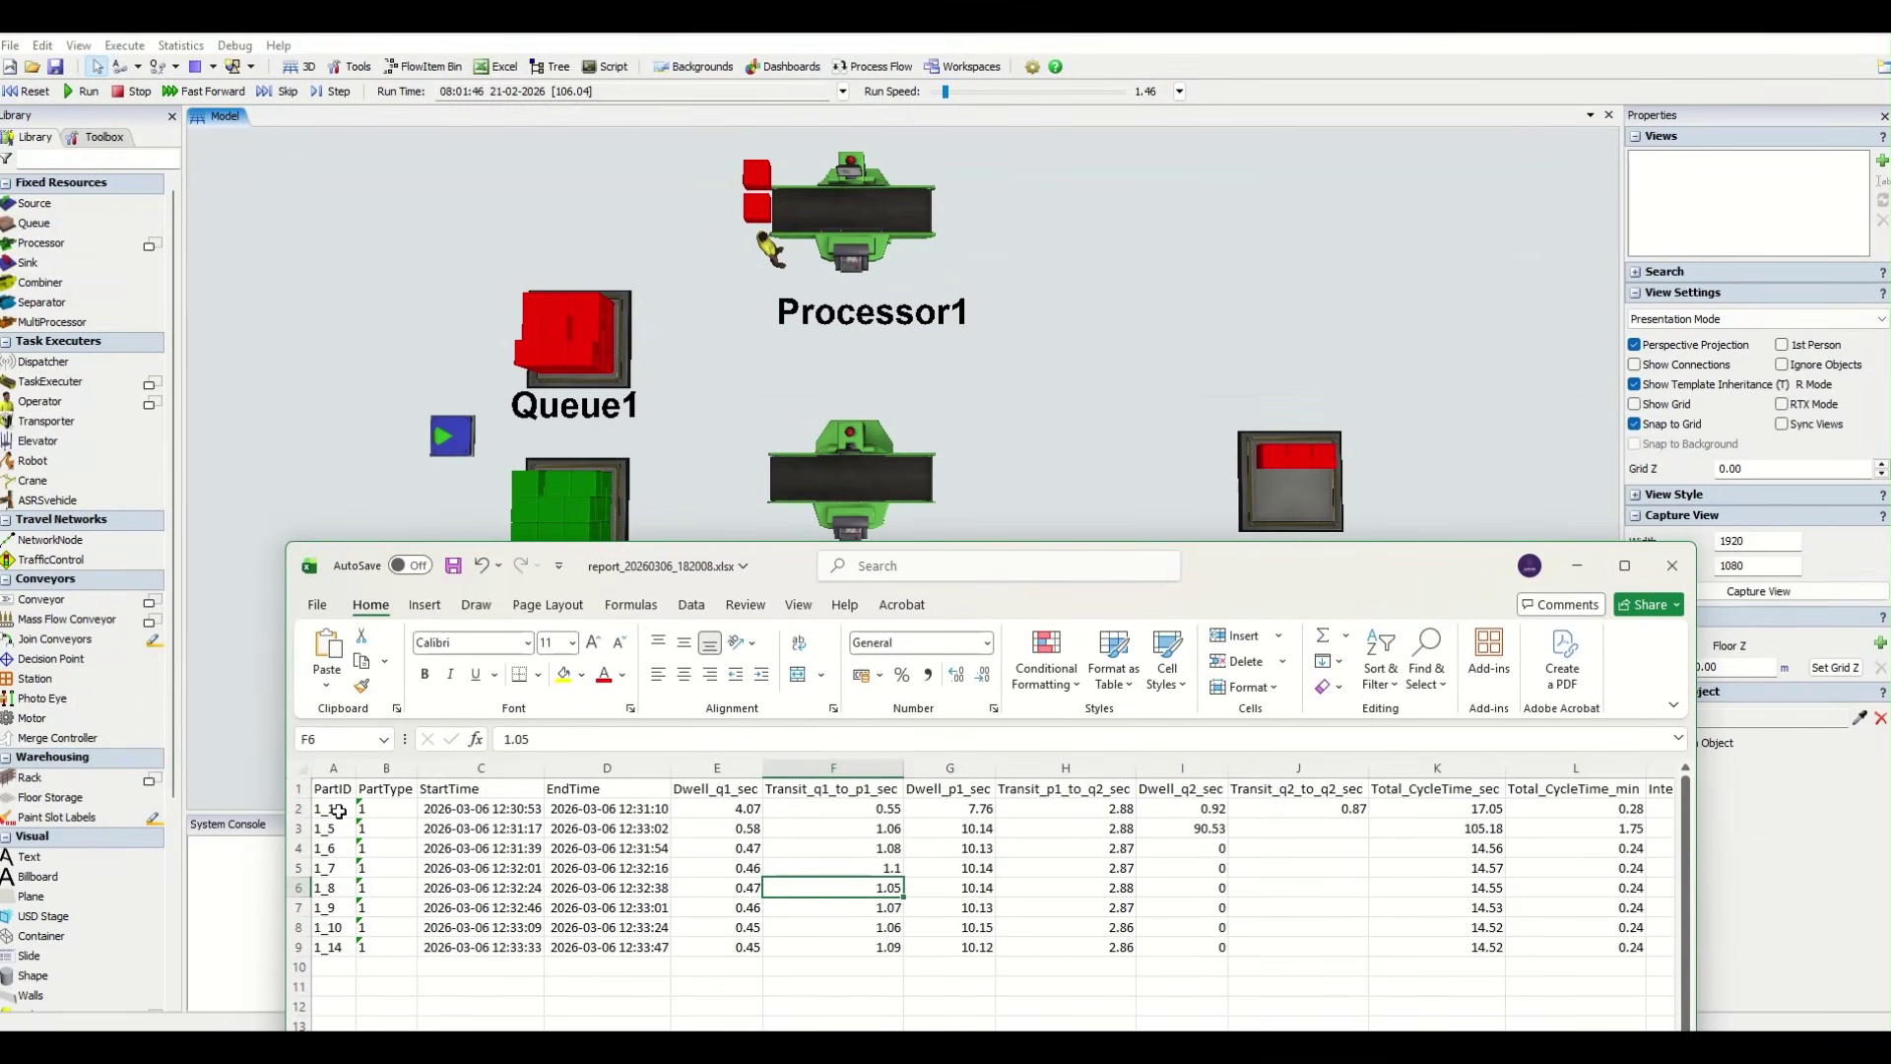
drag(343, 813, 589, 809)
click(727, 808)
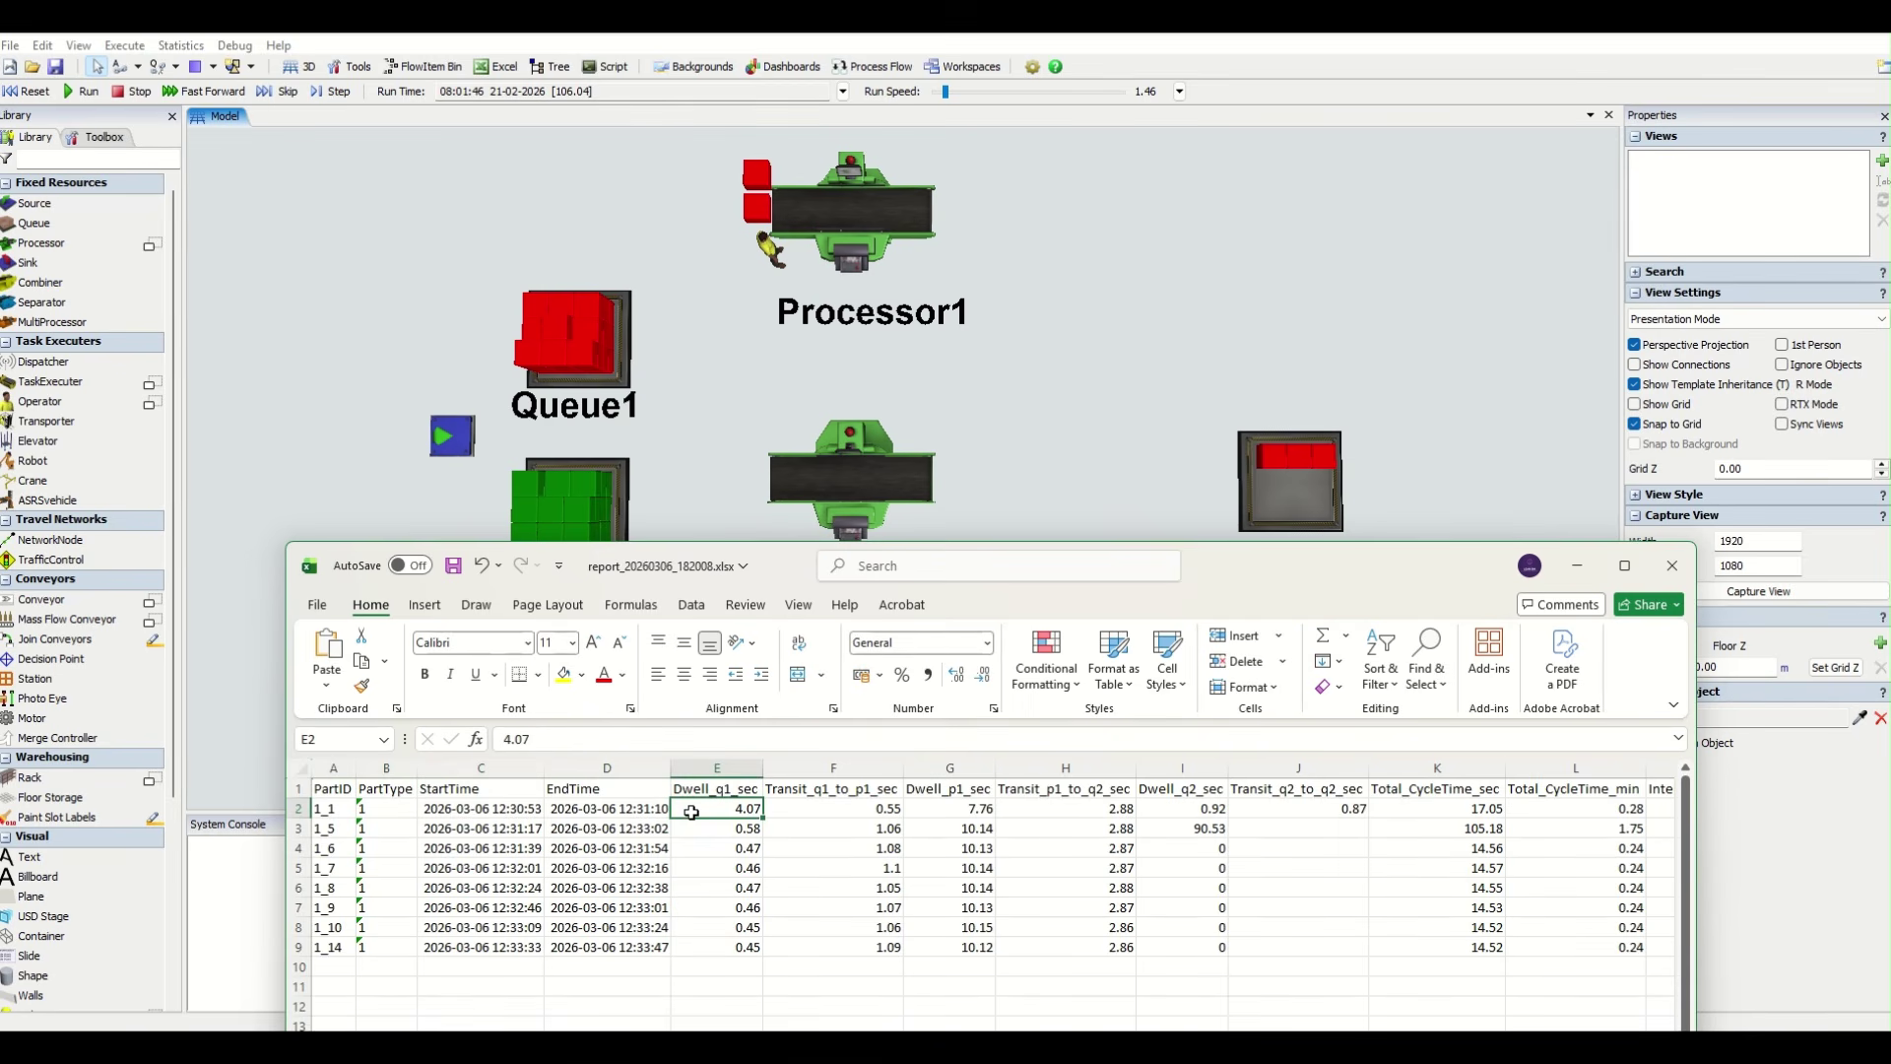
- Hide columns G through M of the detailed parts summary, from Dwell_p1_sec to InterArrivalTime_sec
drag(949, 767, 1558, 757)
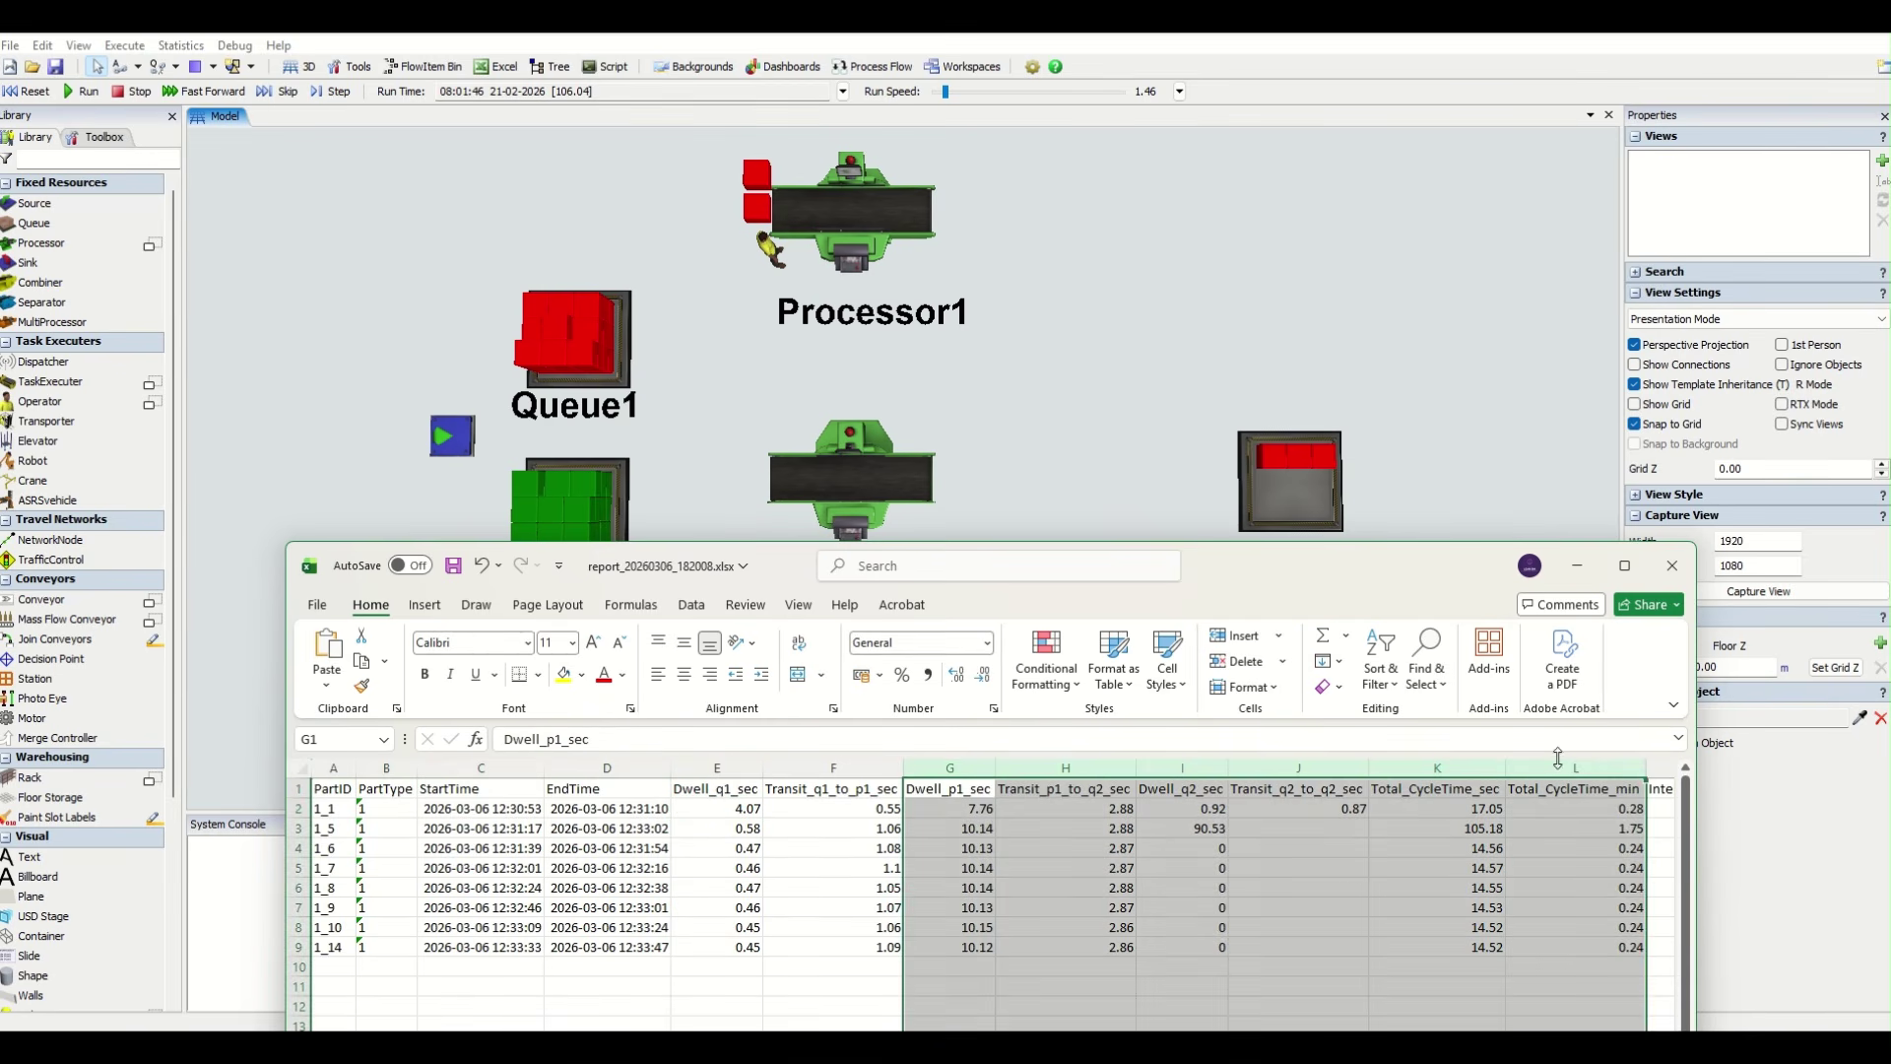
right_click(1558, 766)
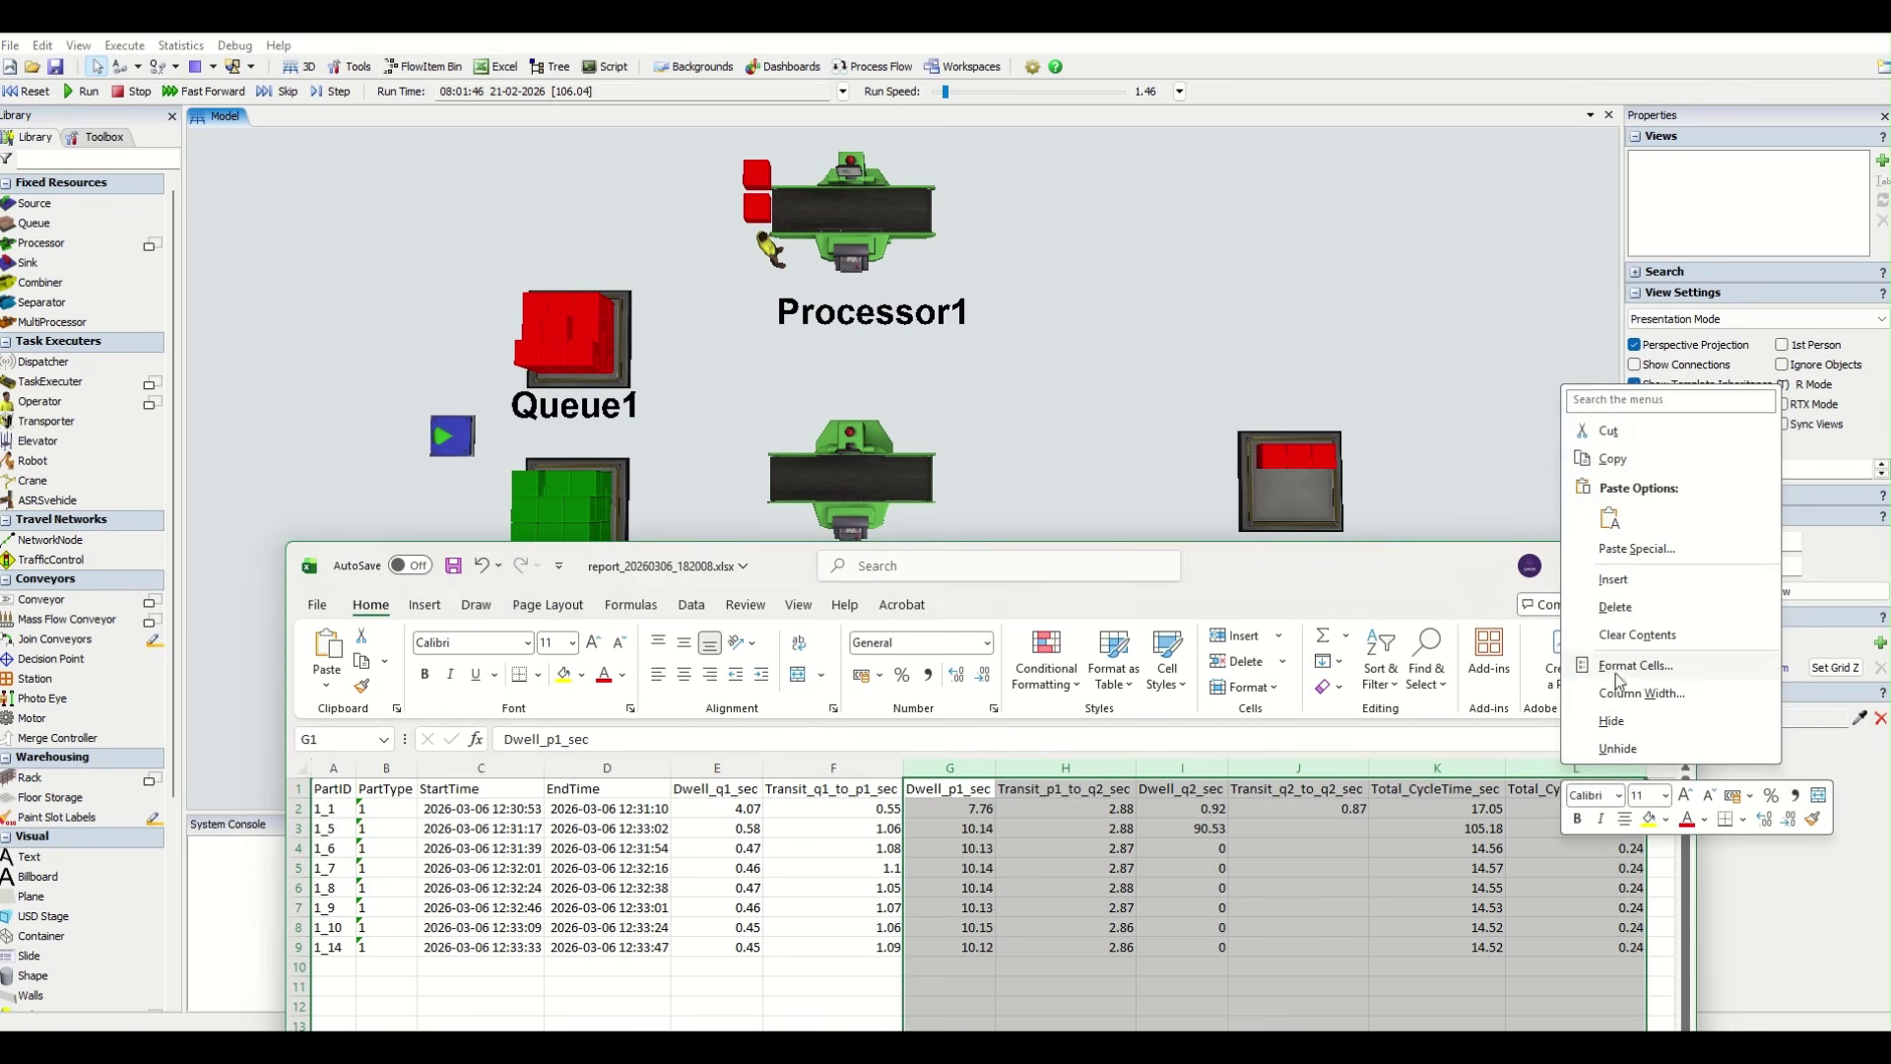
click(1611, 720)
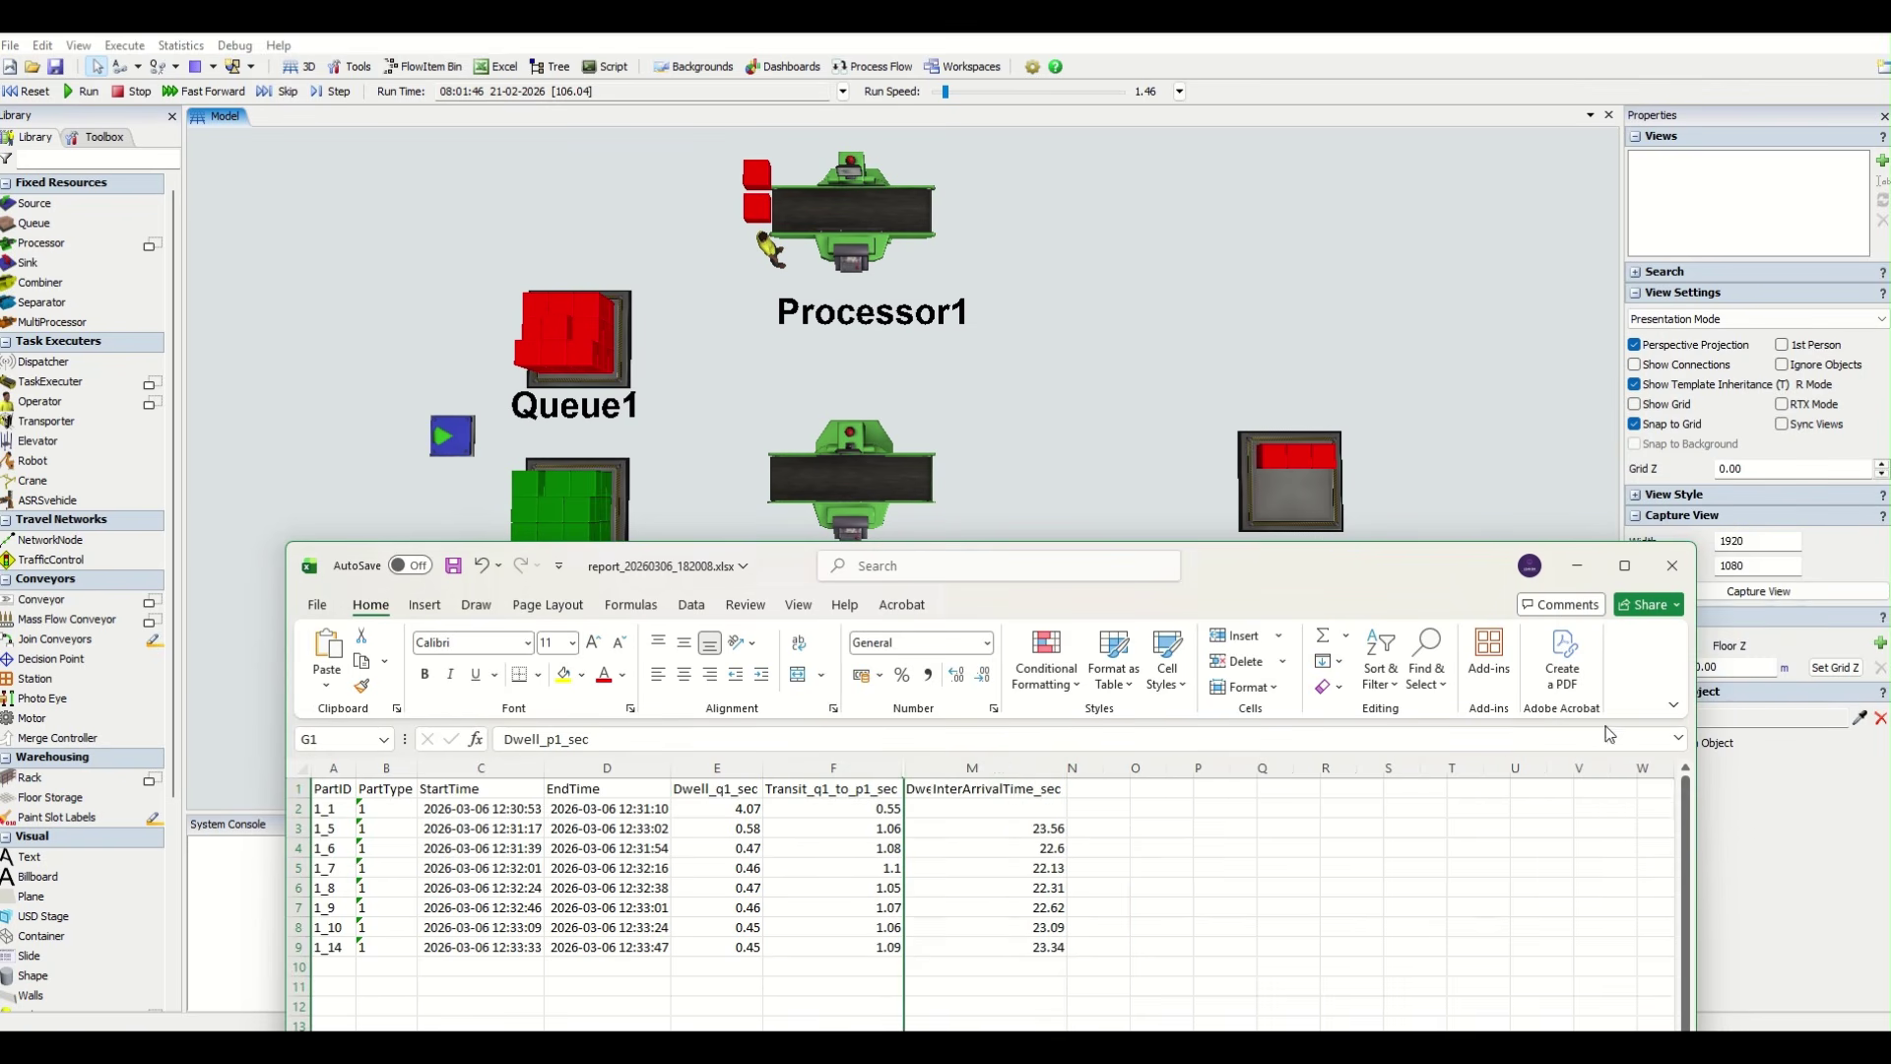
right_click(952, 767)
click(1018, 734)
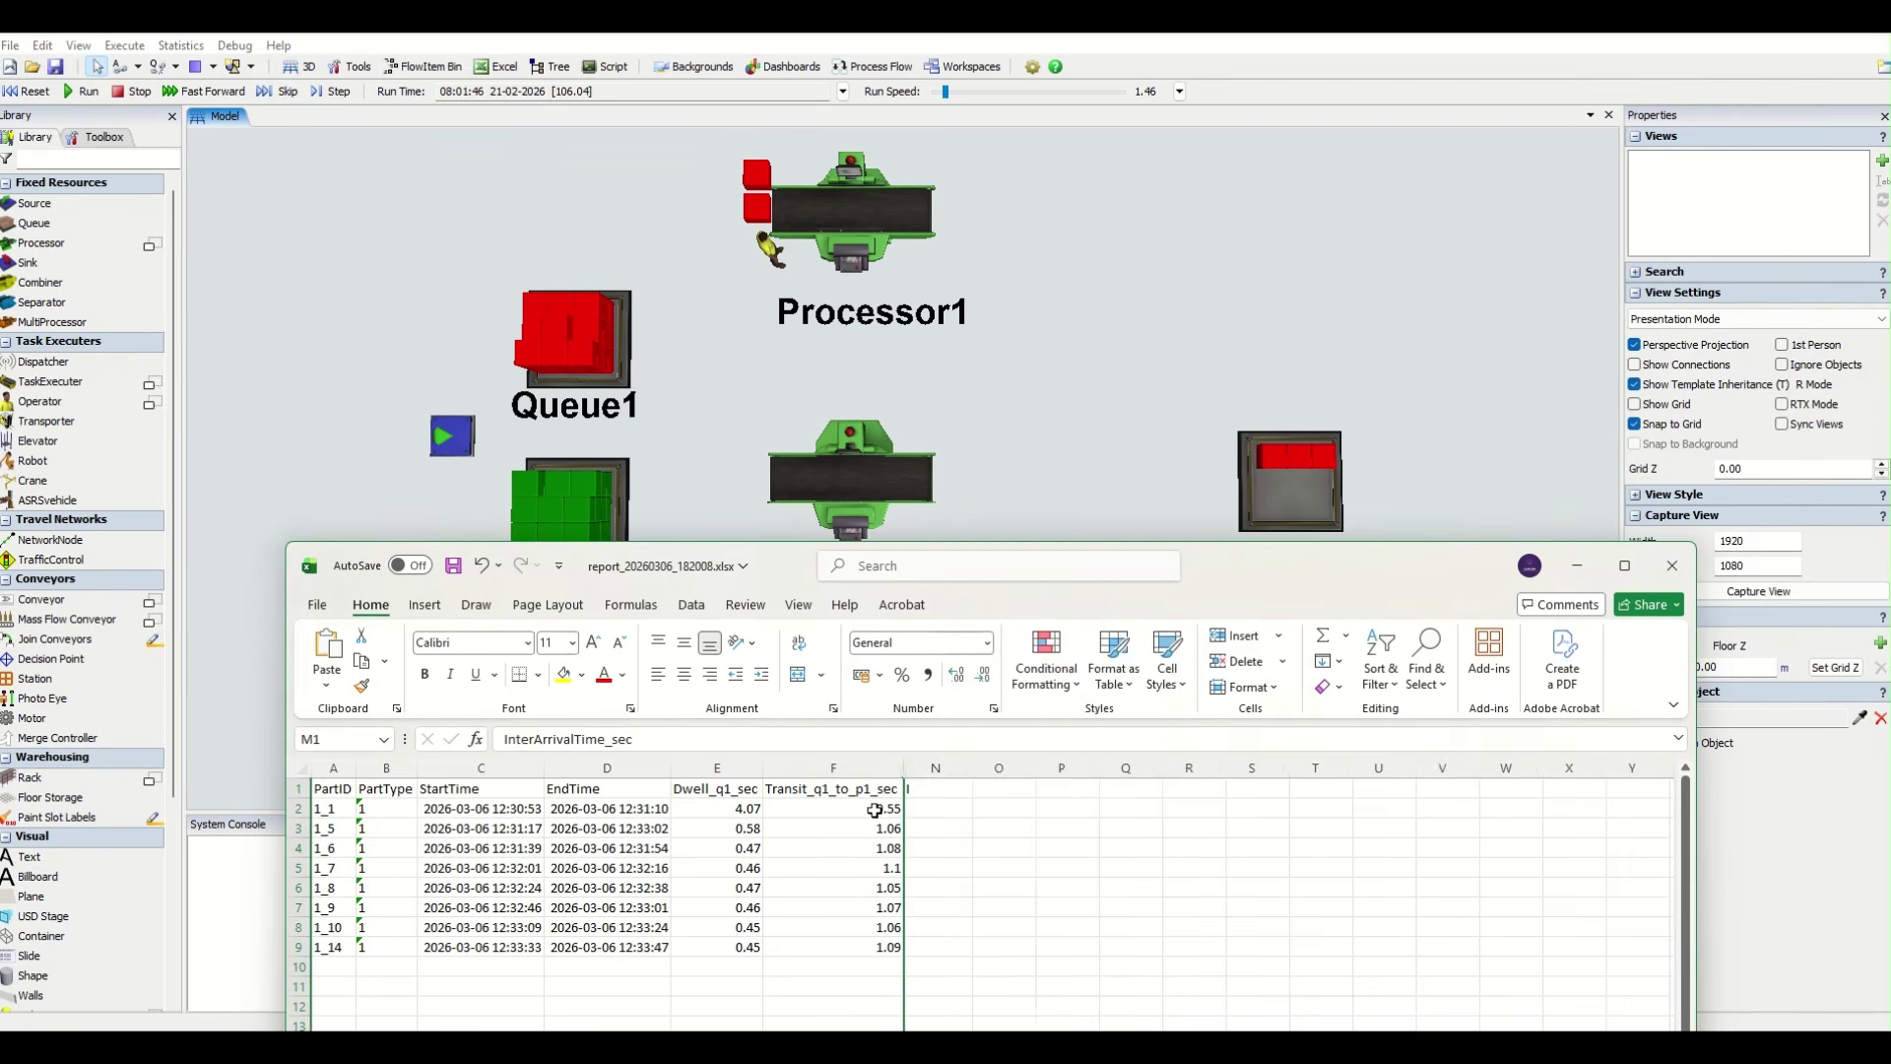
- Compare the Dwell_q1_sec and Transit_q1_to_p1_sec columns with the Queue1 boxes and the path to Processor1 in the model
click(717, 767)
click(717, 809)
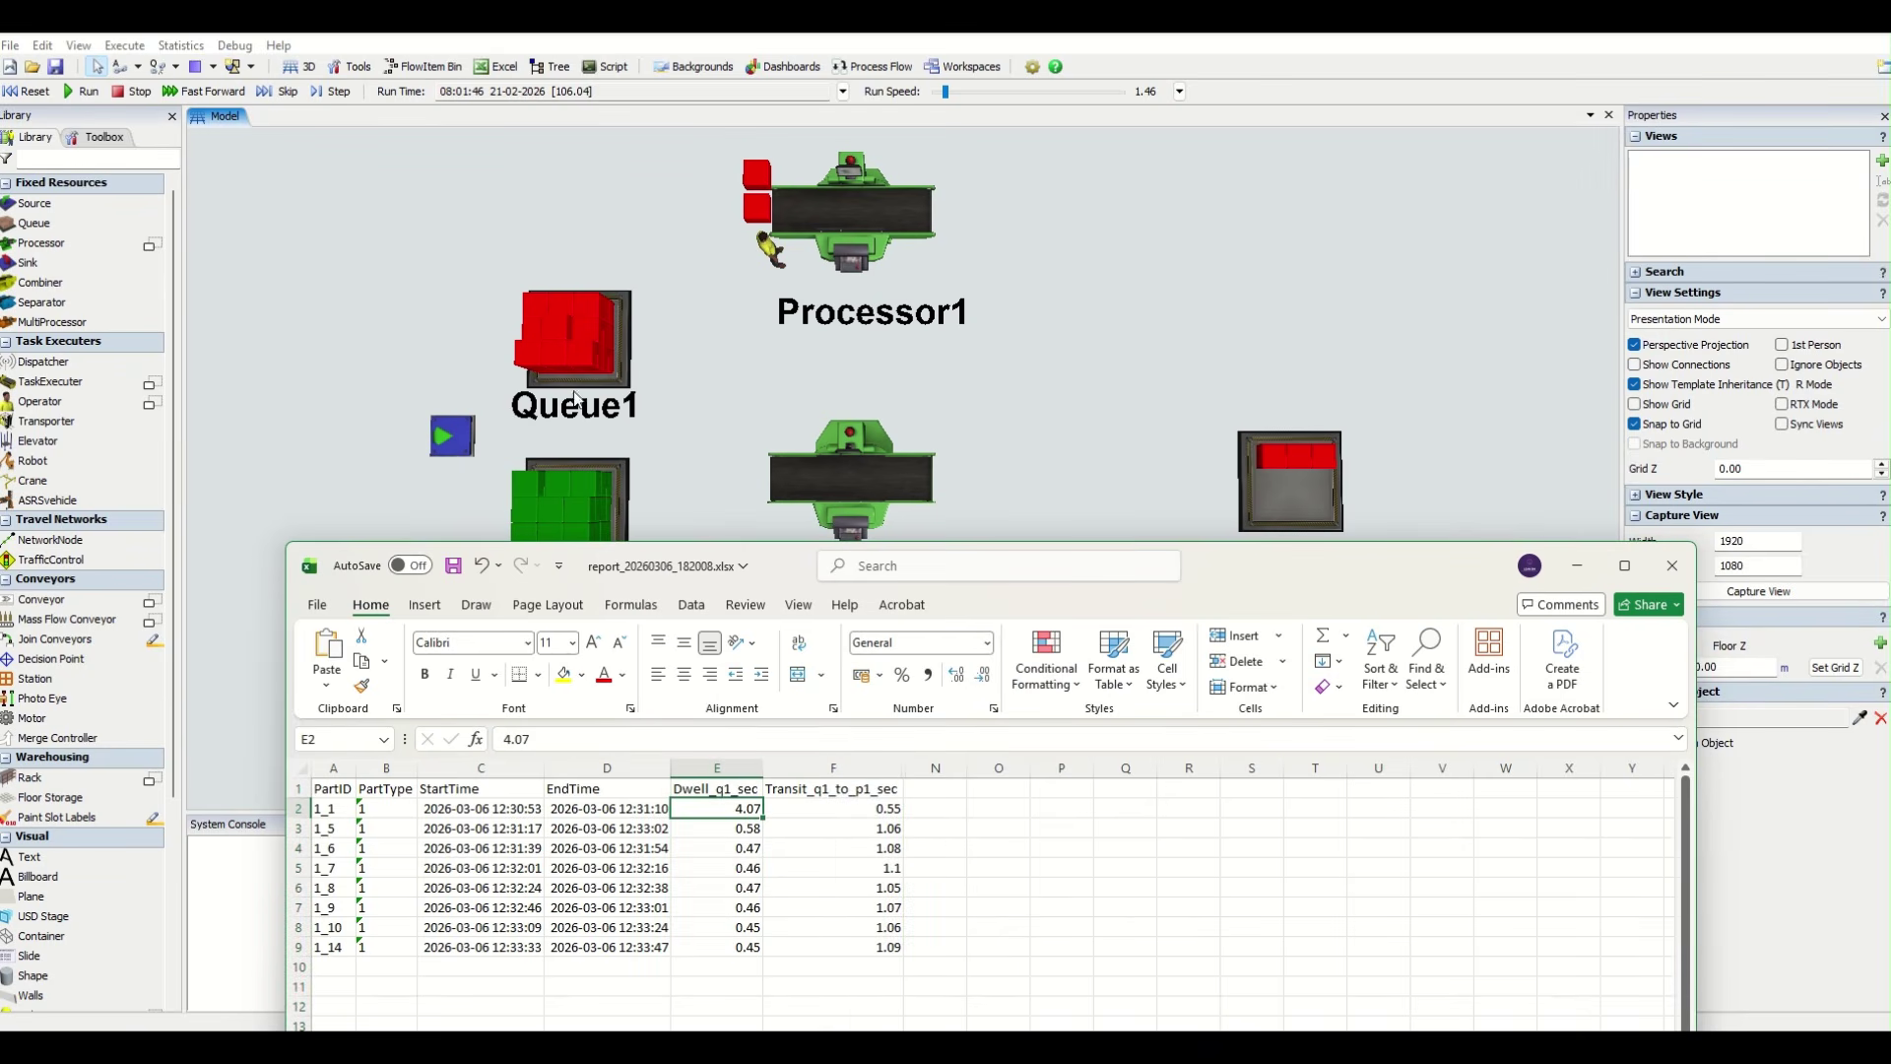
click(595, 308)
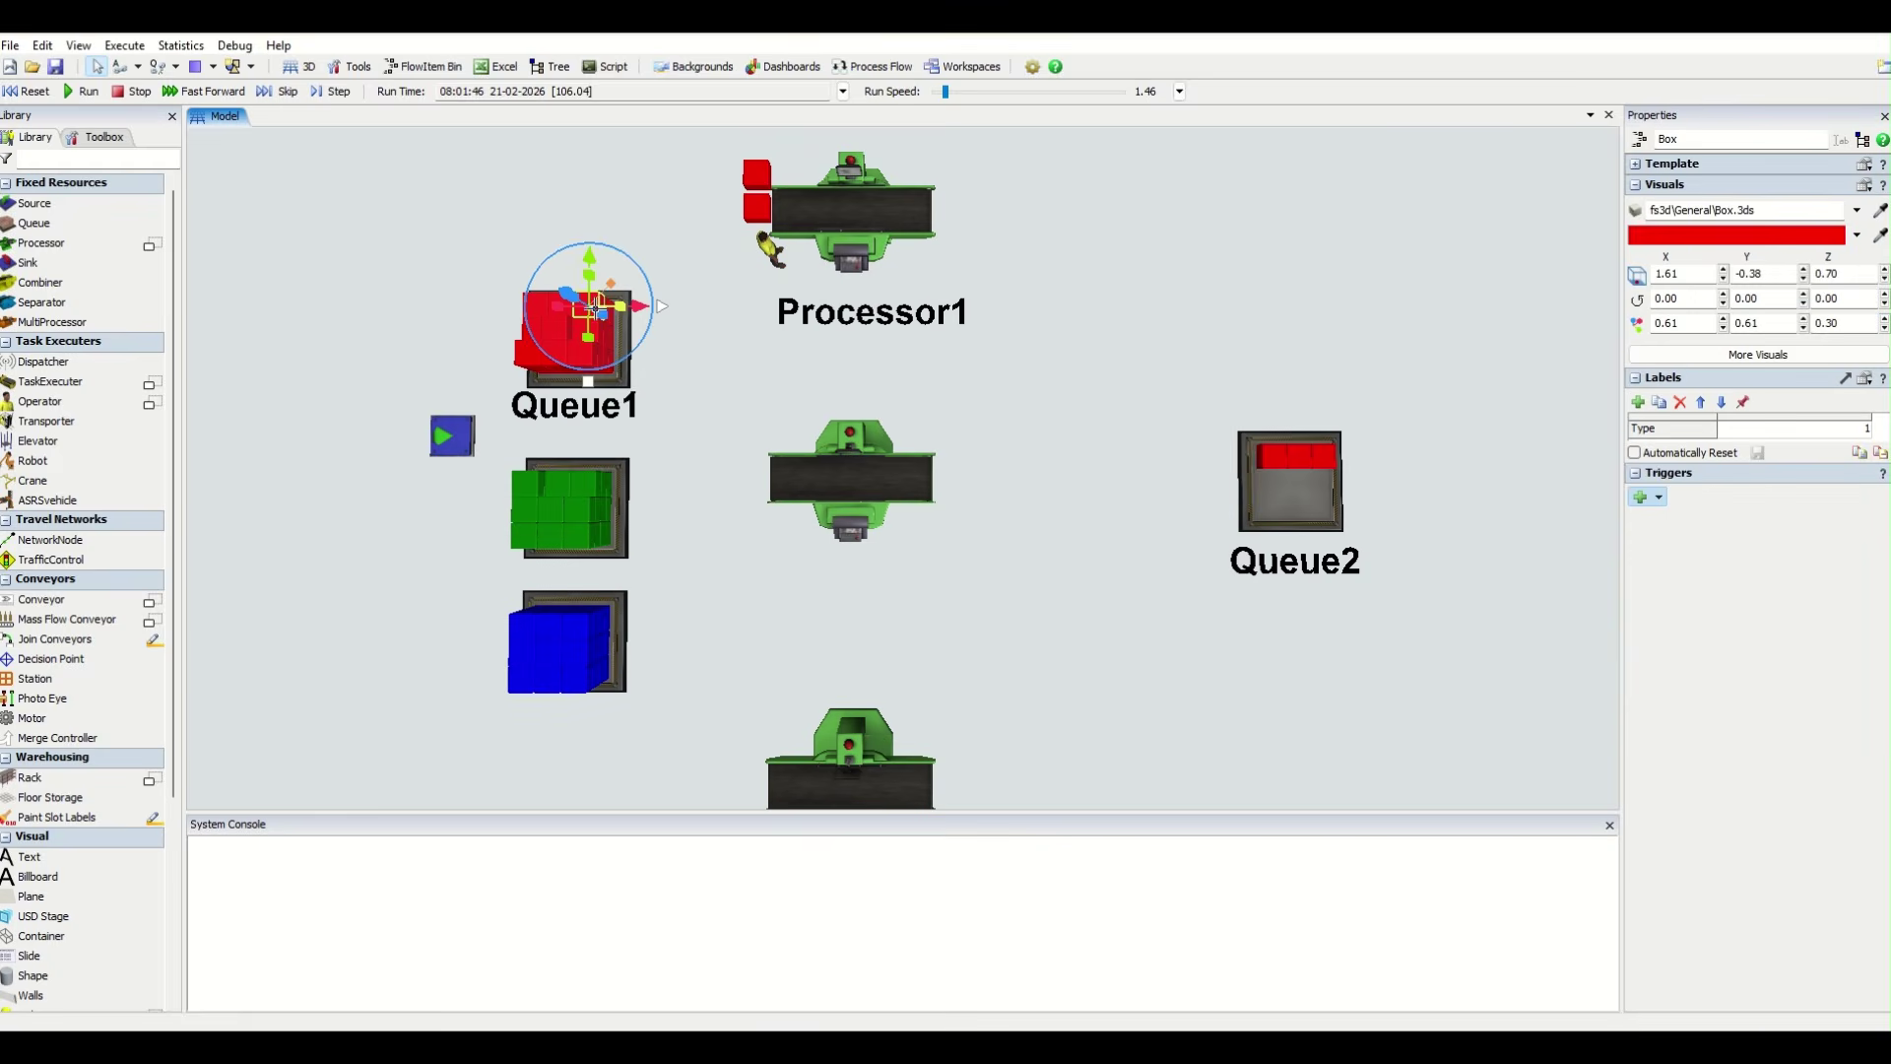
key(alt+Tab)
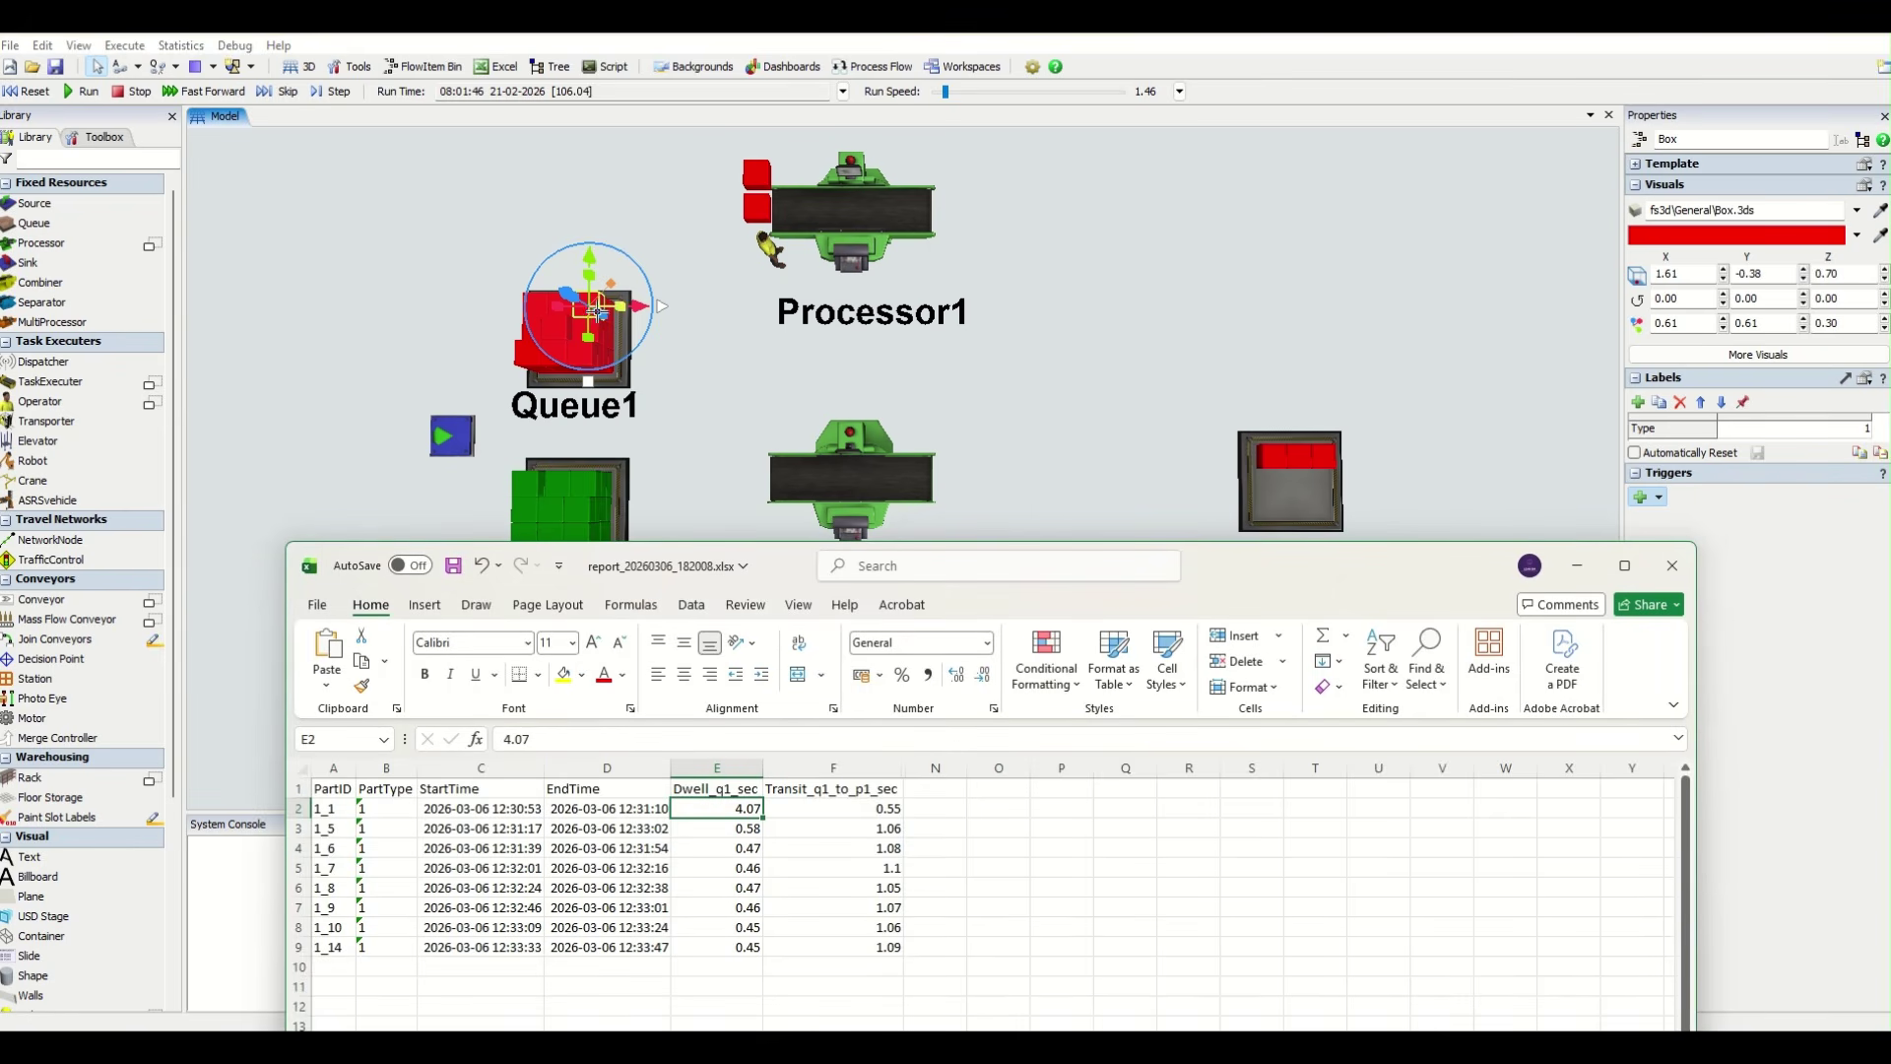
click(794, 794)
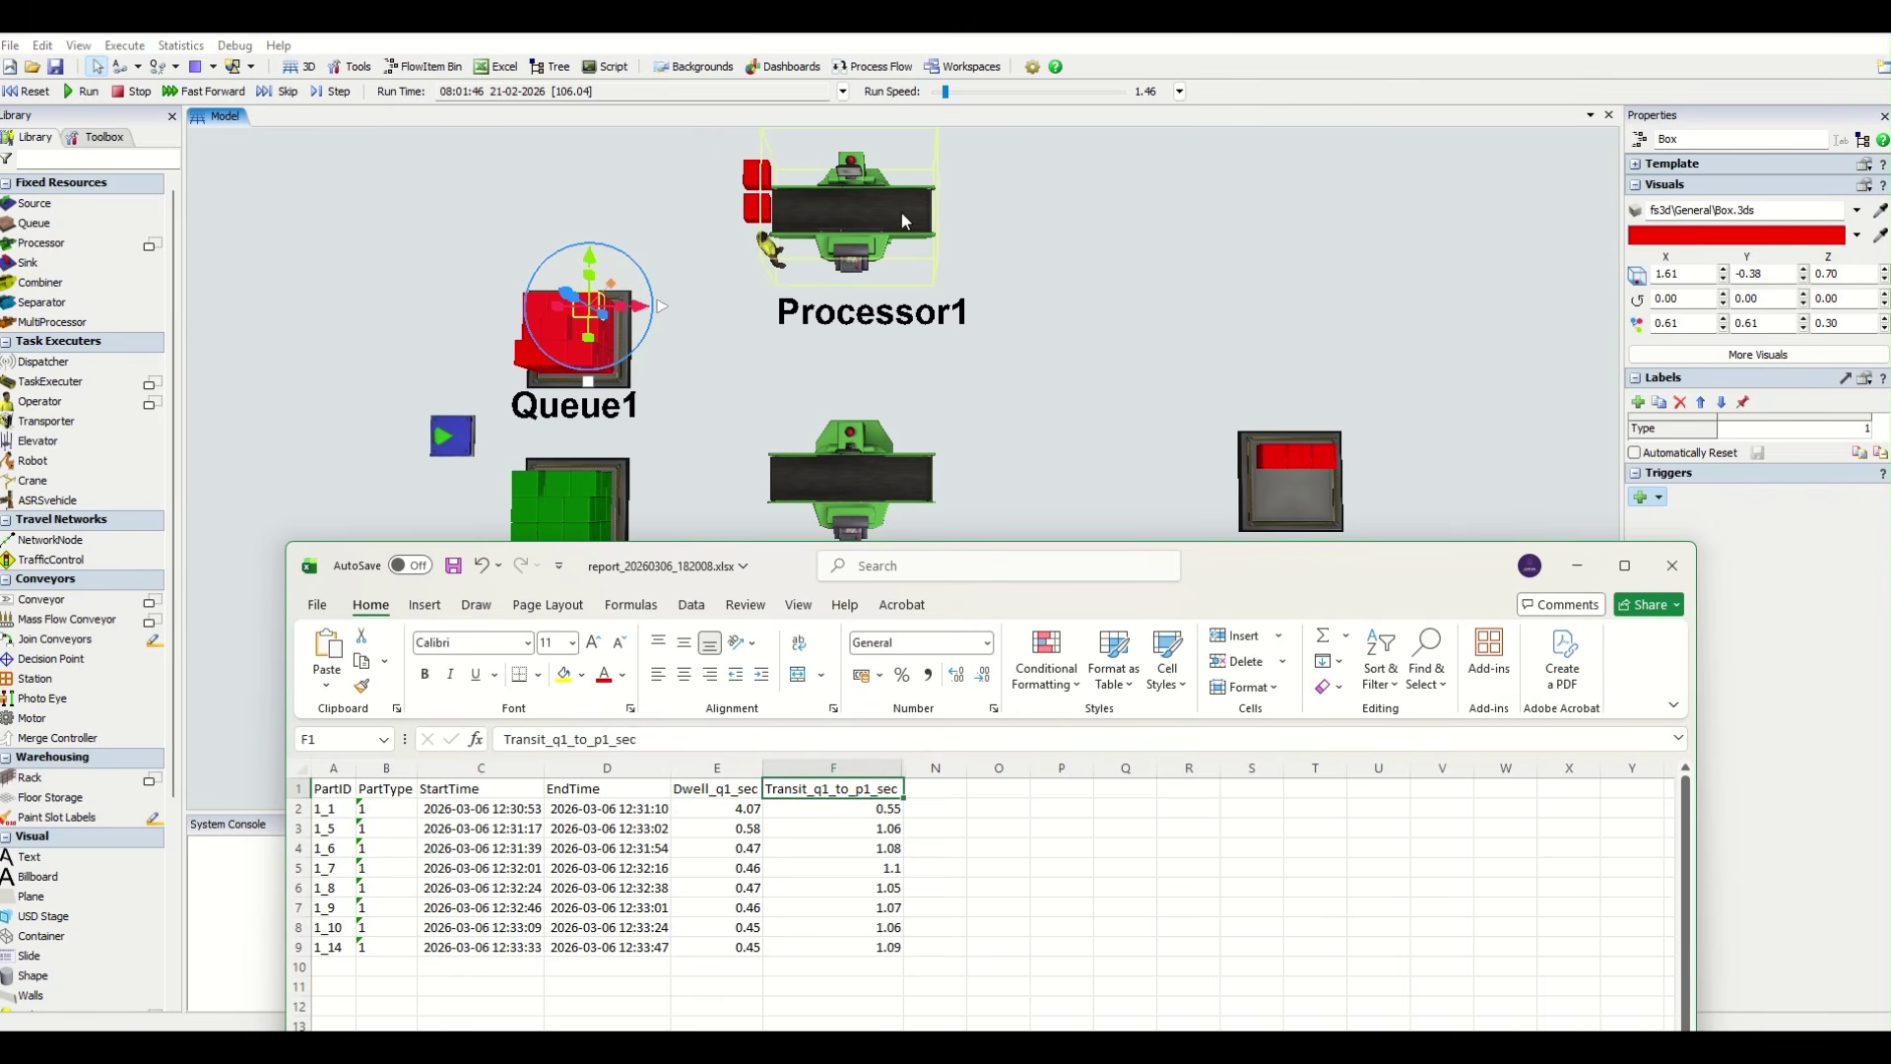
click(711, 349)
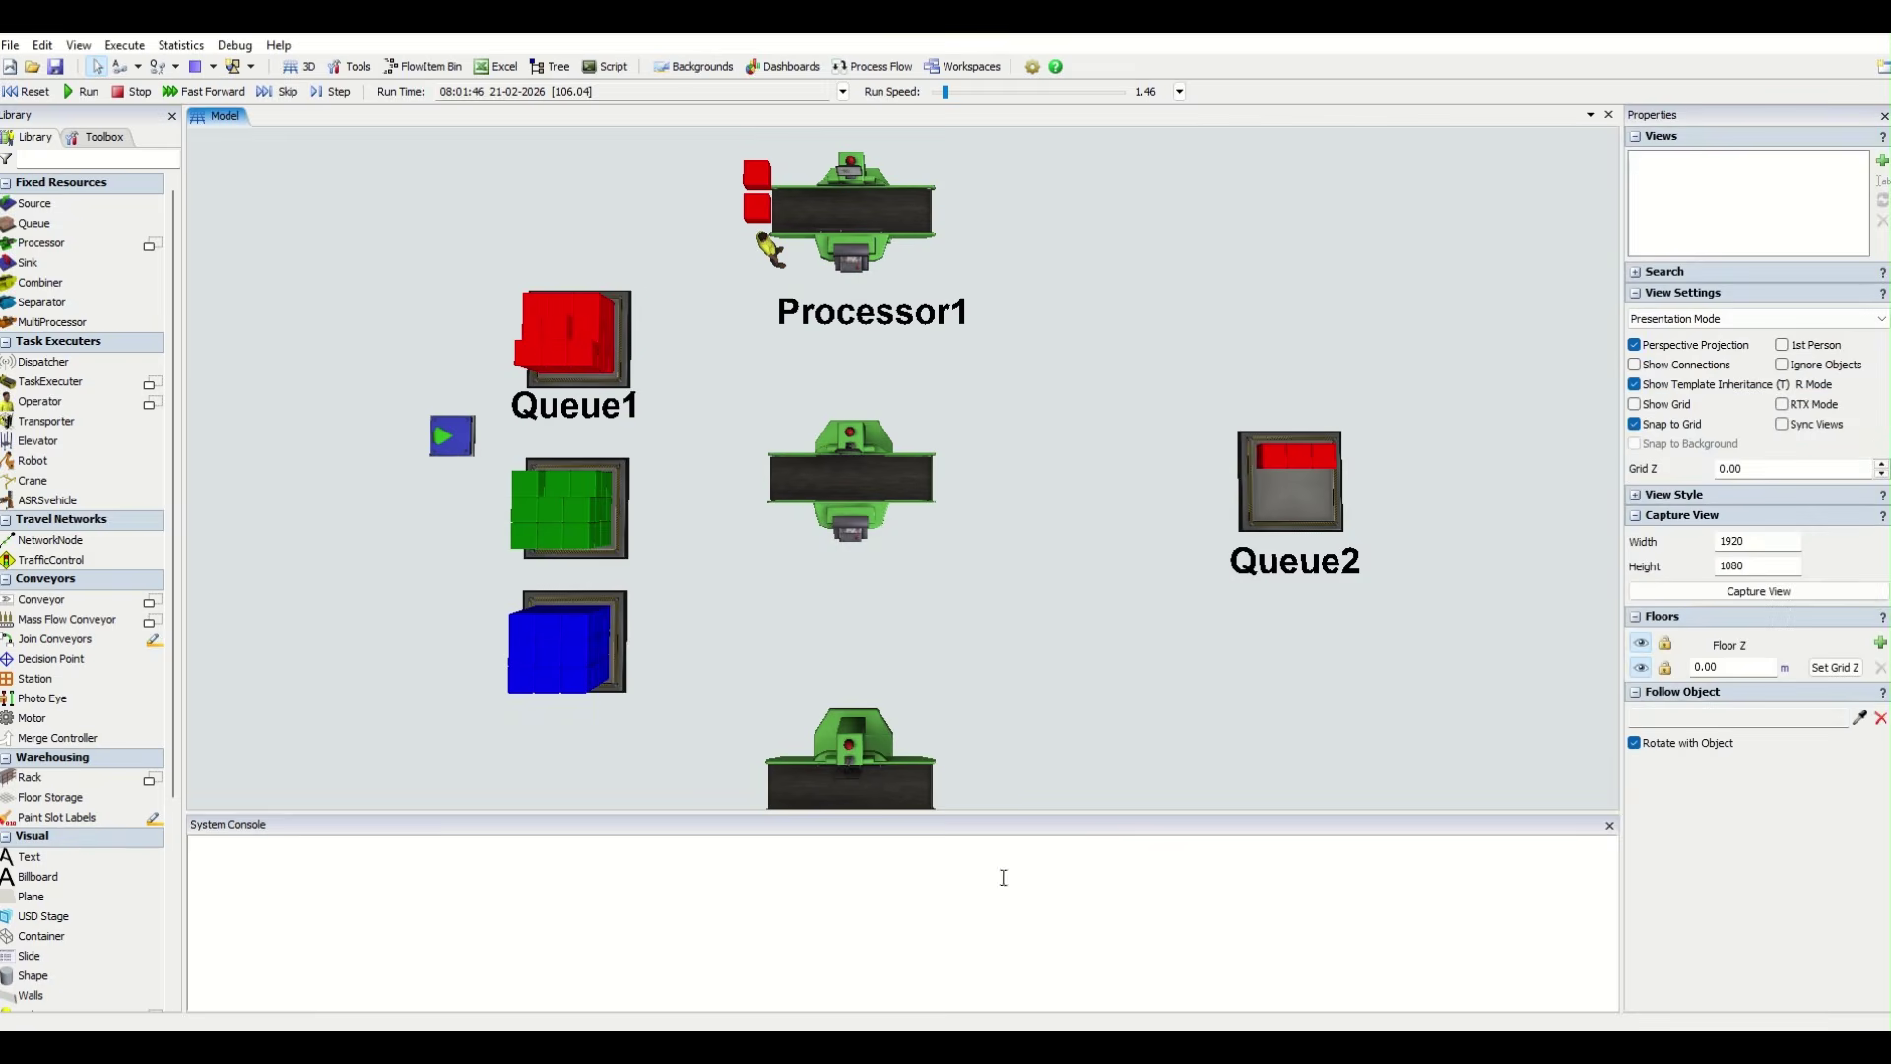
key(alt+Tab)
- Highlight the part records in A2:F9 and the Dwell_q1_sec and Transit_q1_to_p1_sec columns to examine their times
click(335, 827)
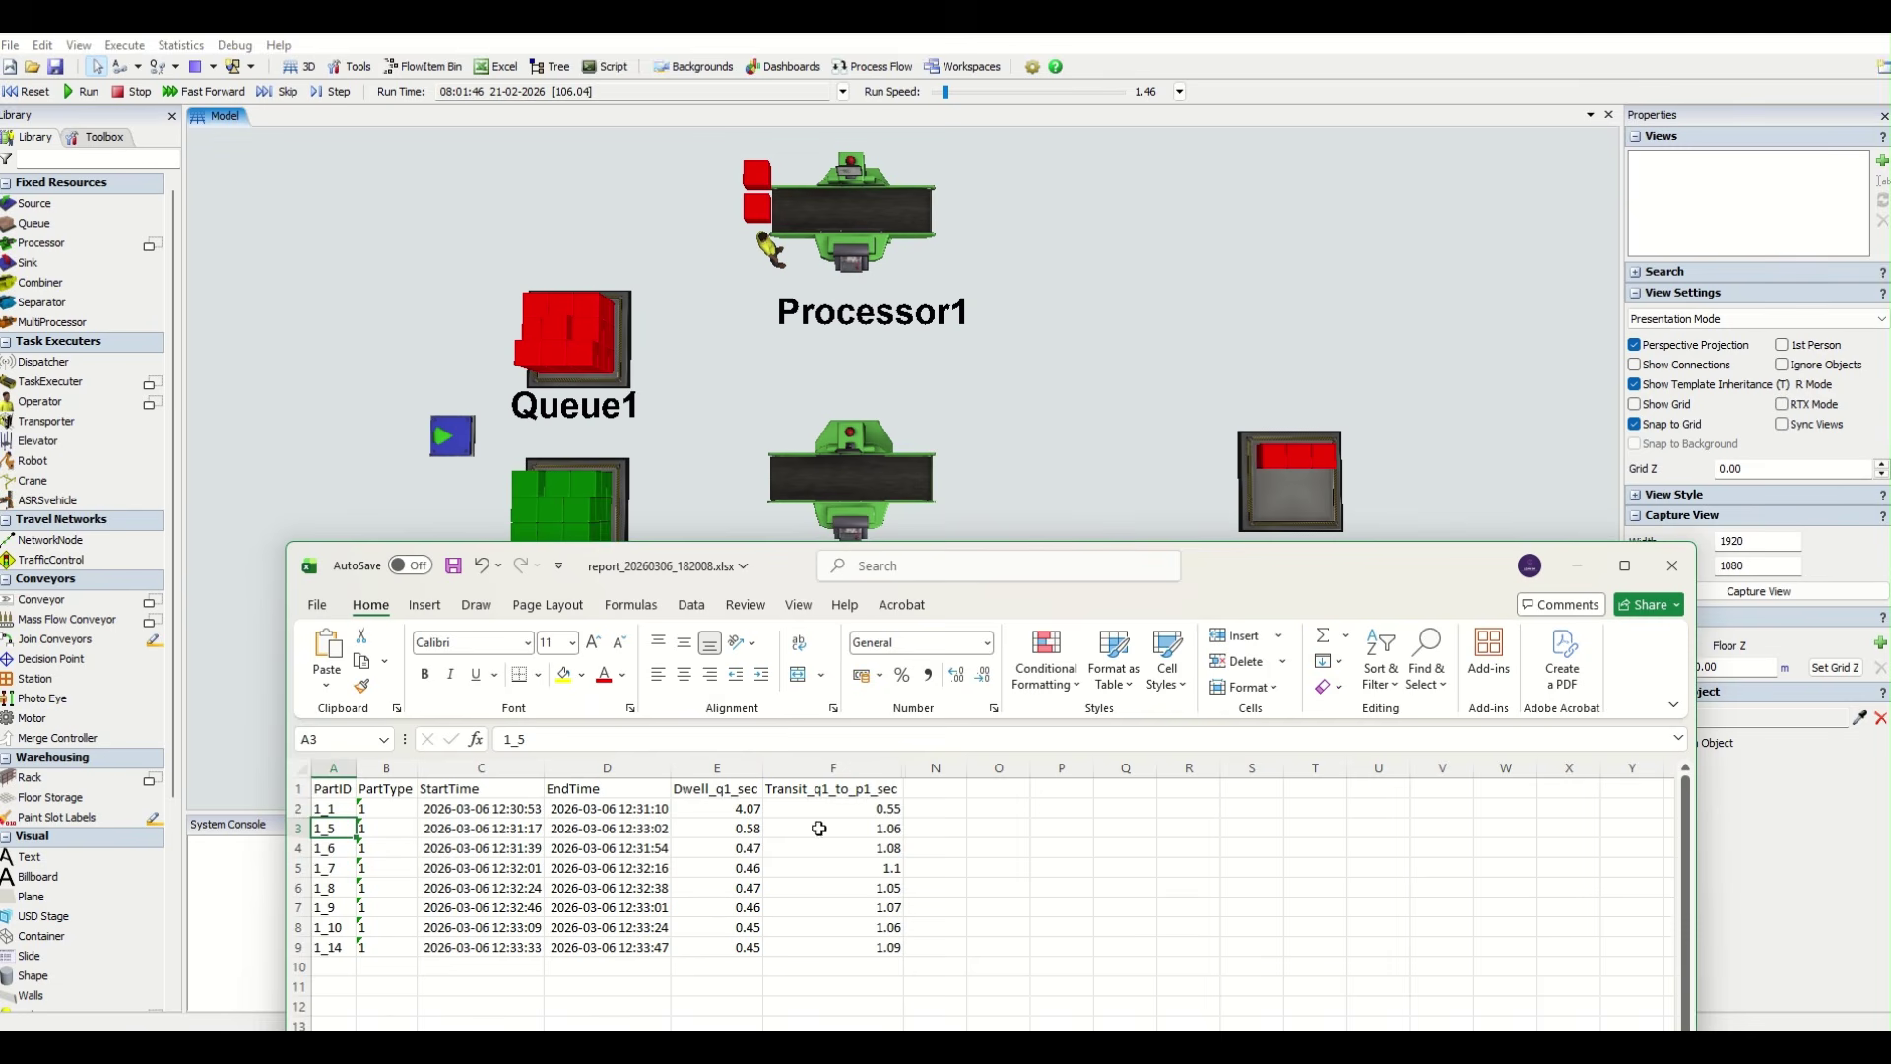
drag(333, 809, 818, 938)
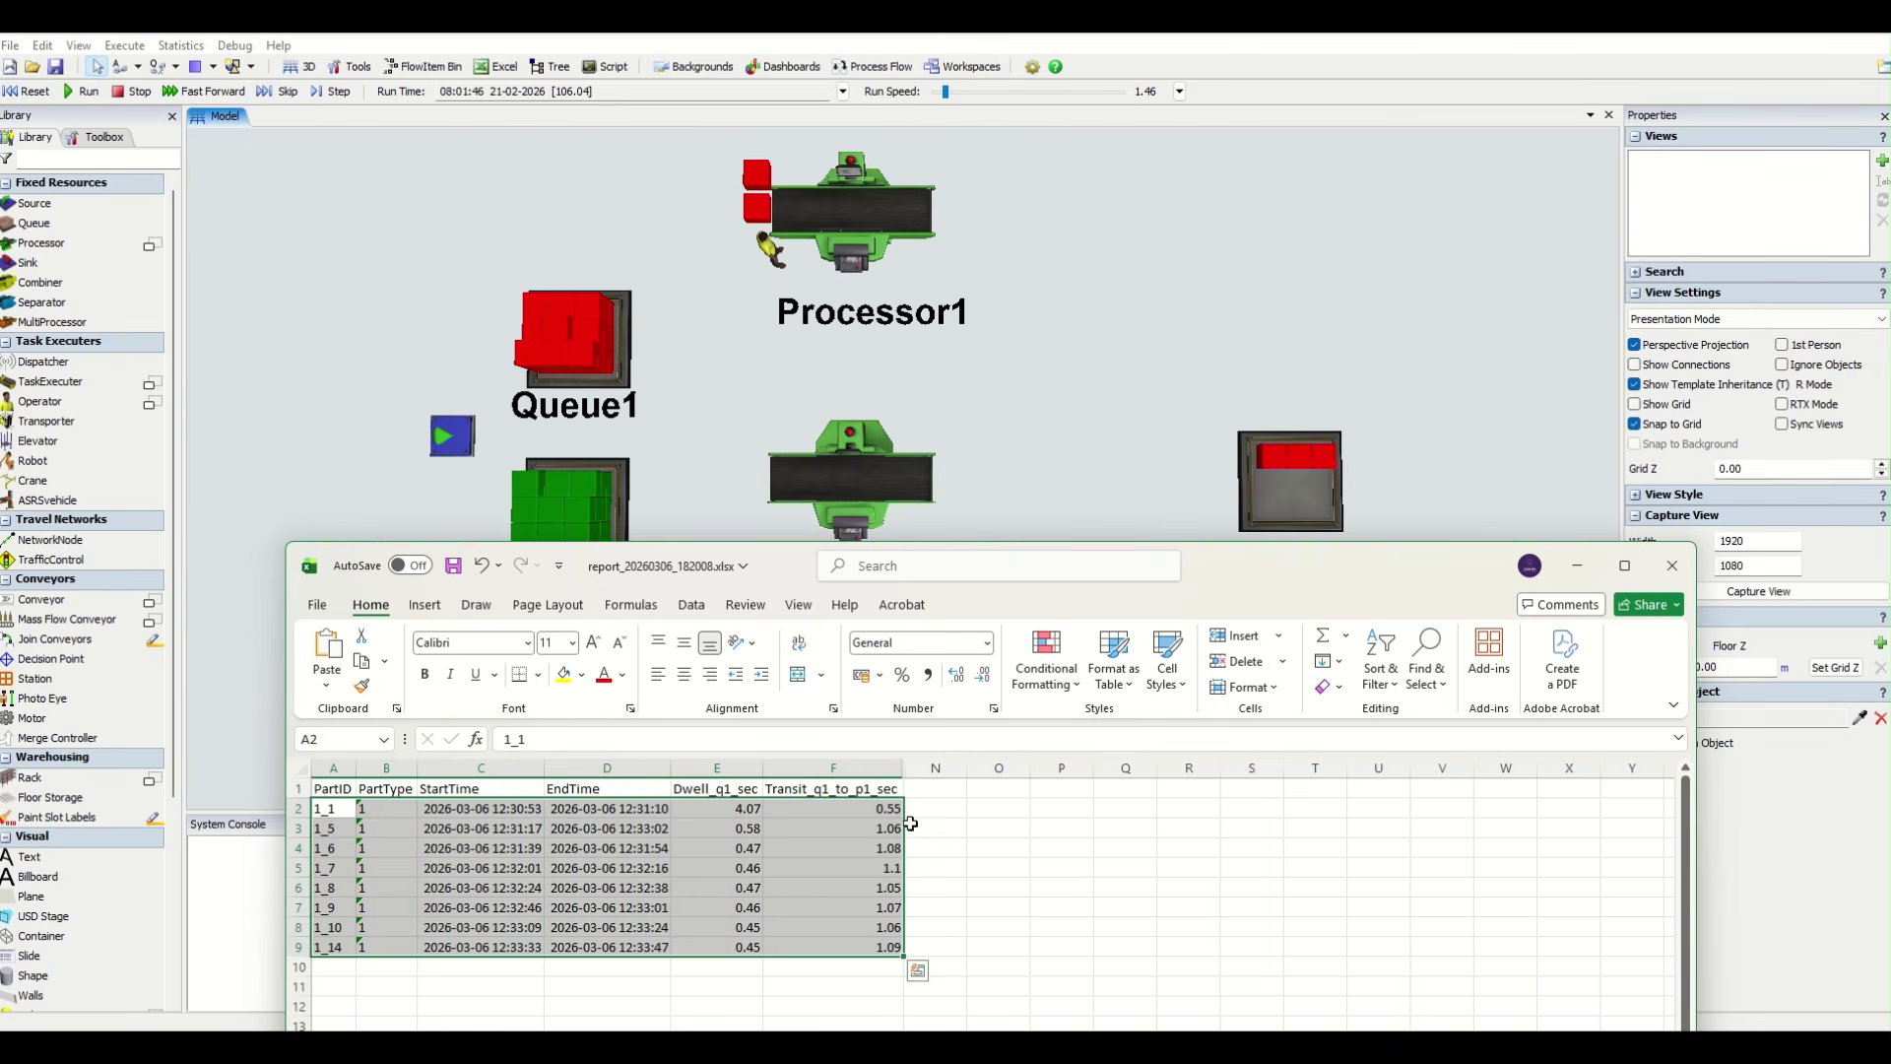
drag(717, 767, 813, 808)
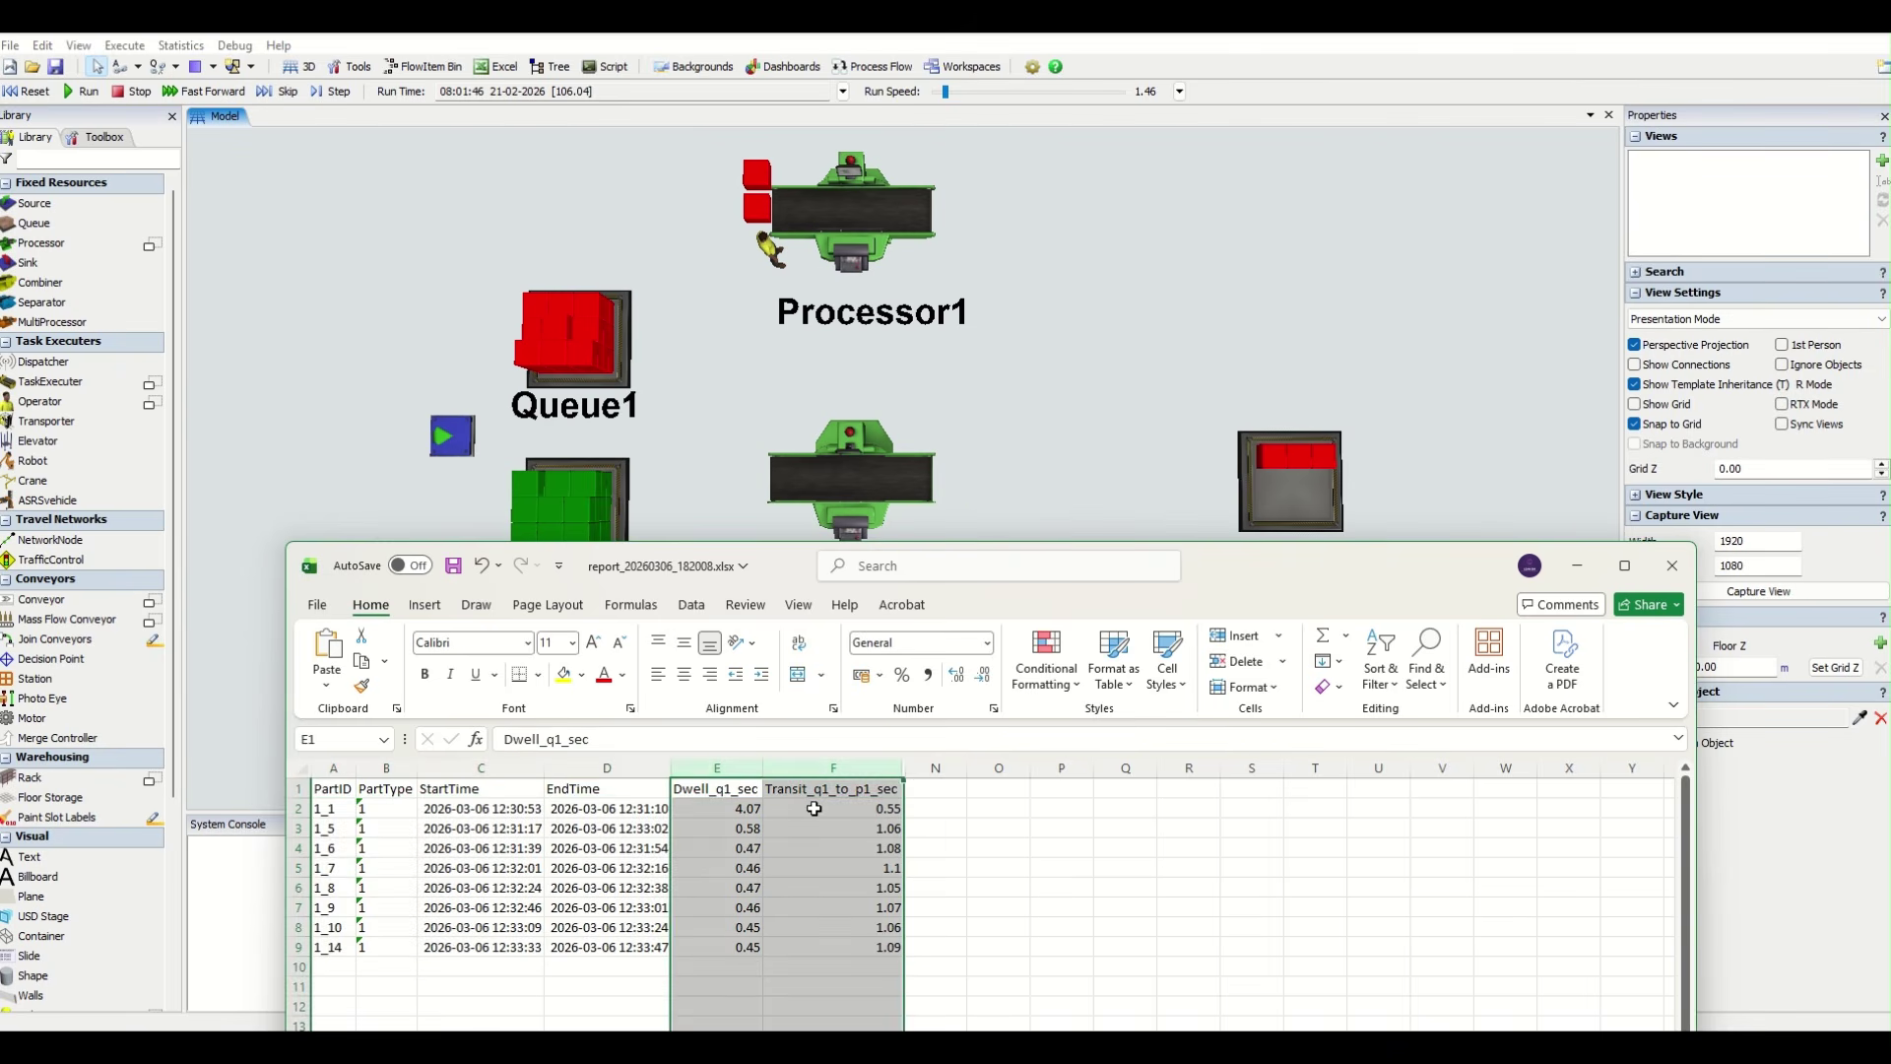
click(814, 807)
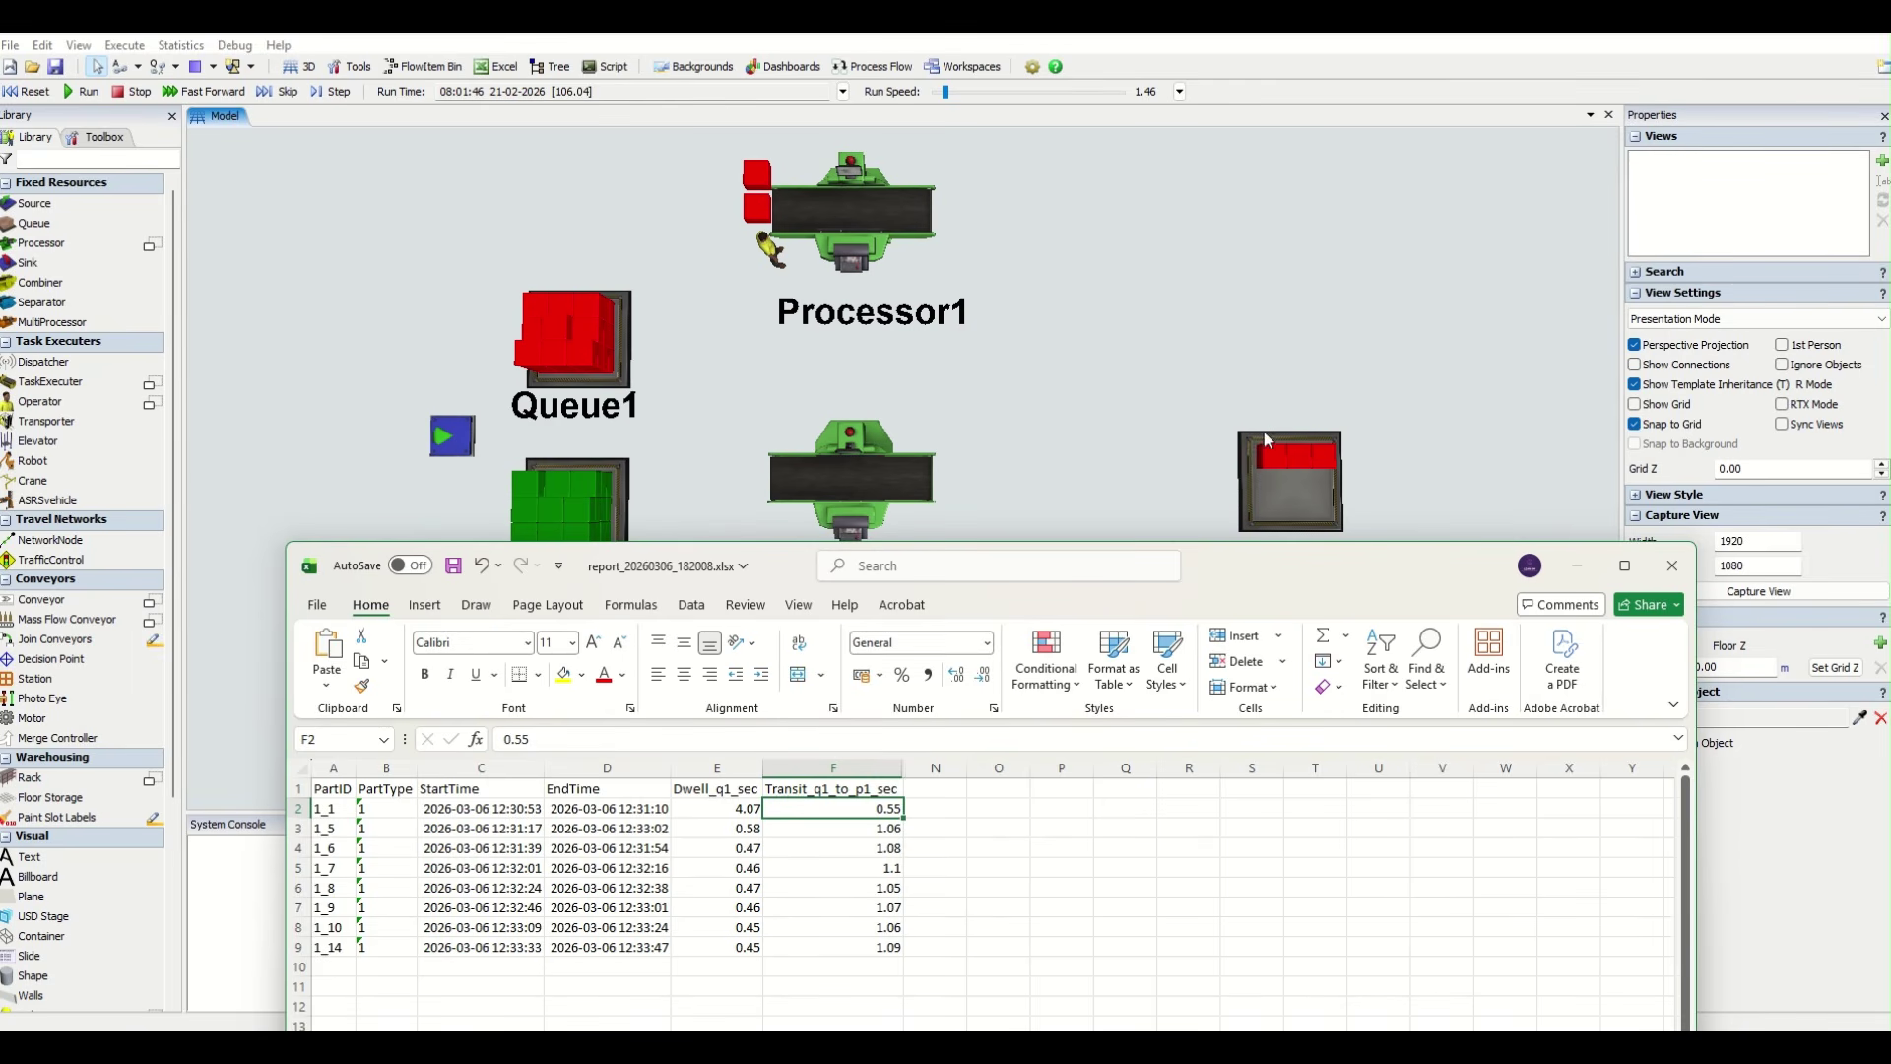
- Highlight the part IDs in A2:A9 and the Queue1-to-Processor1 transit times in F3:F9 to review each part's transit
click(798, 849)
click(819, 806)
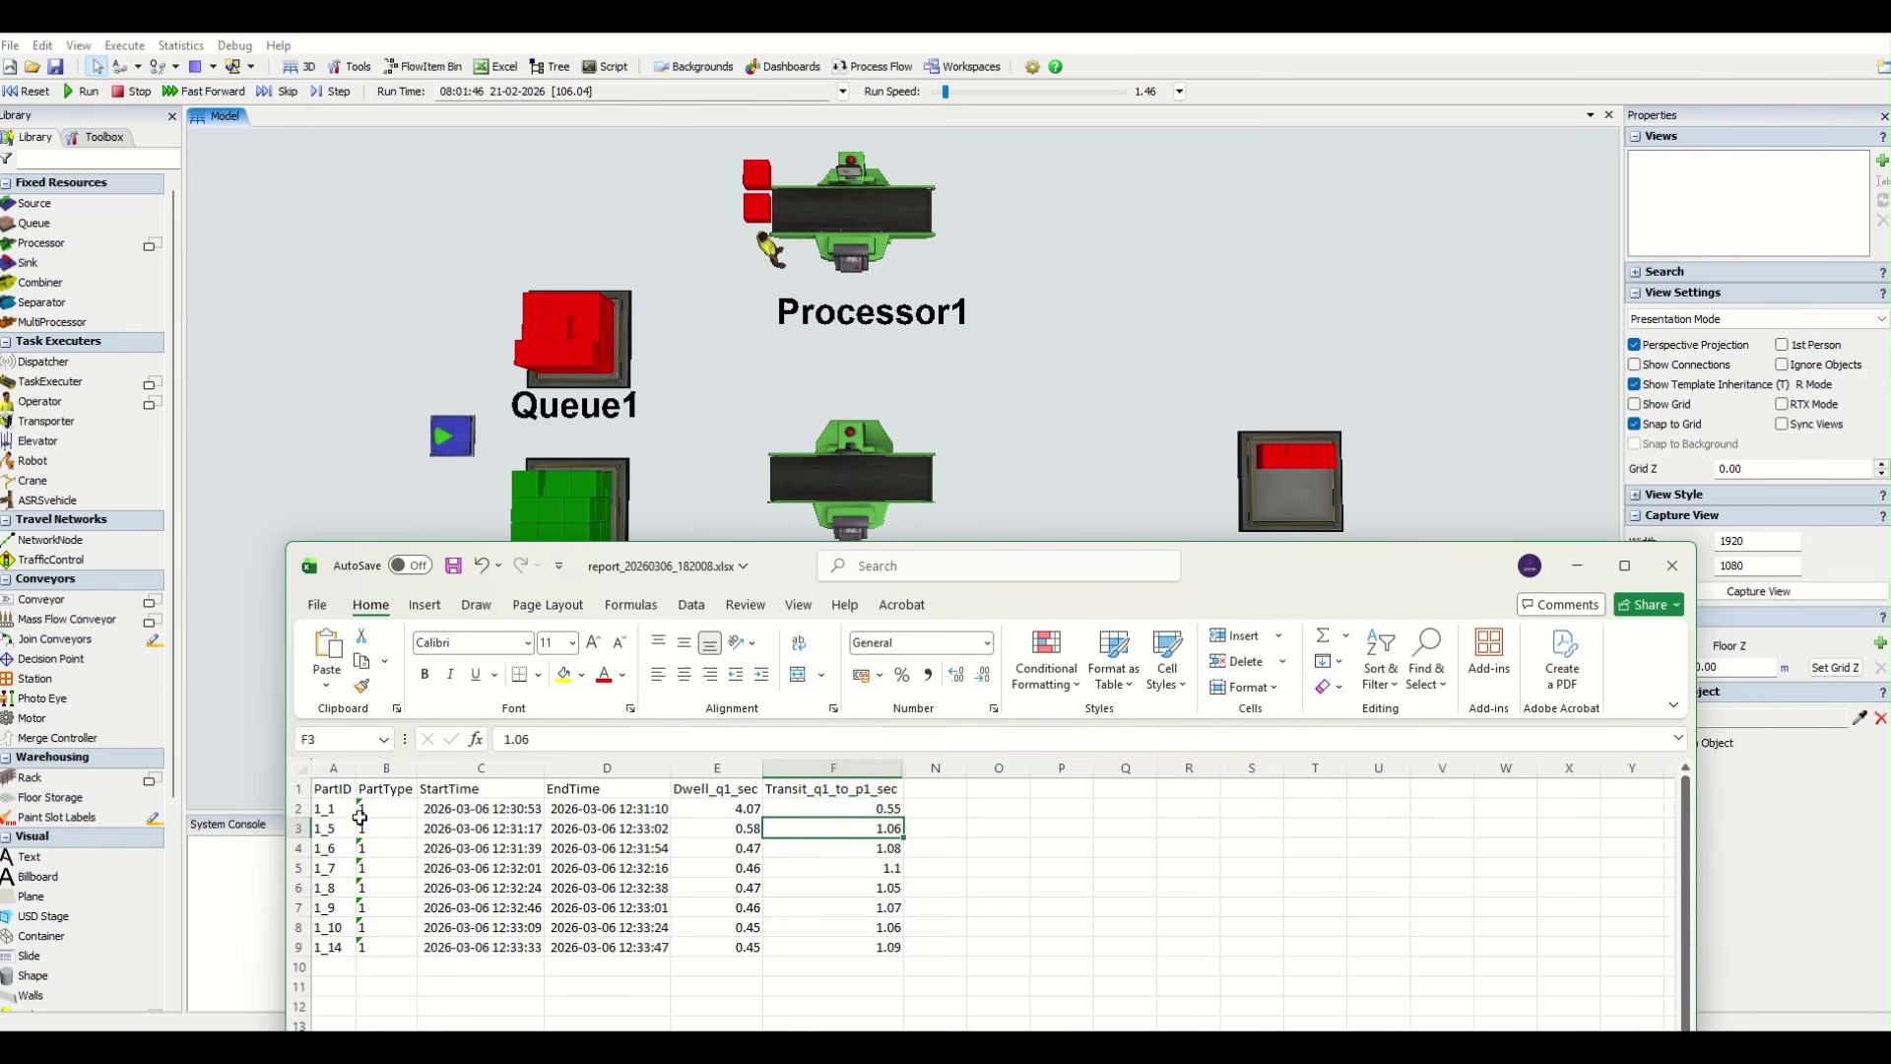
drag(335, 808, 362, 939)
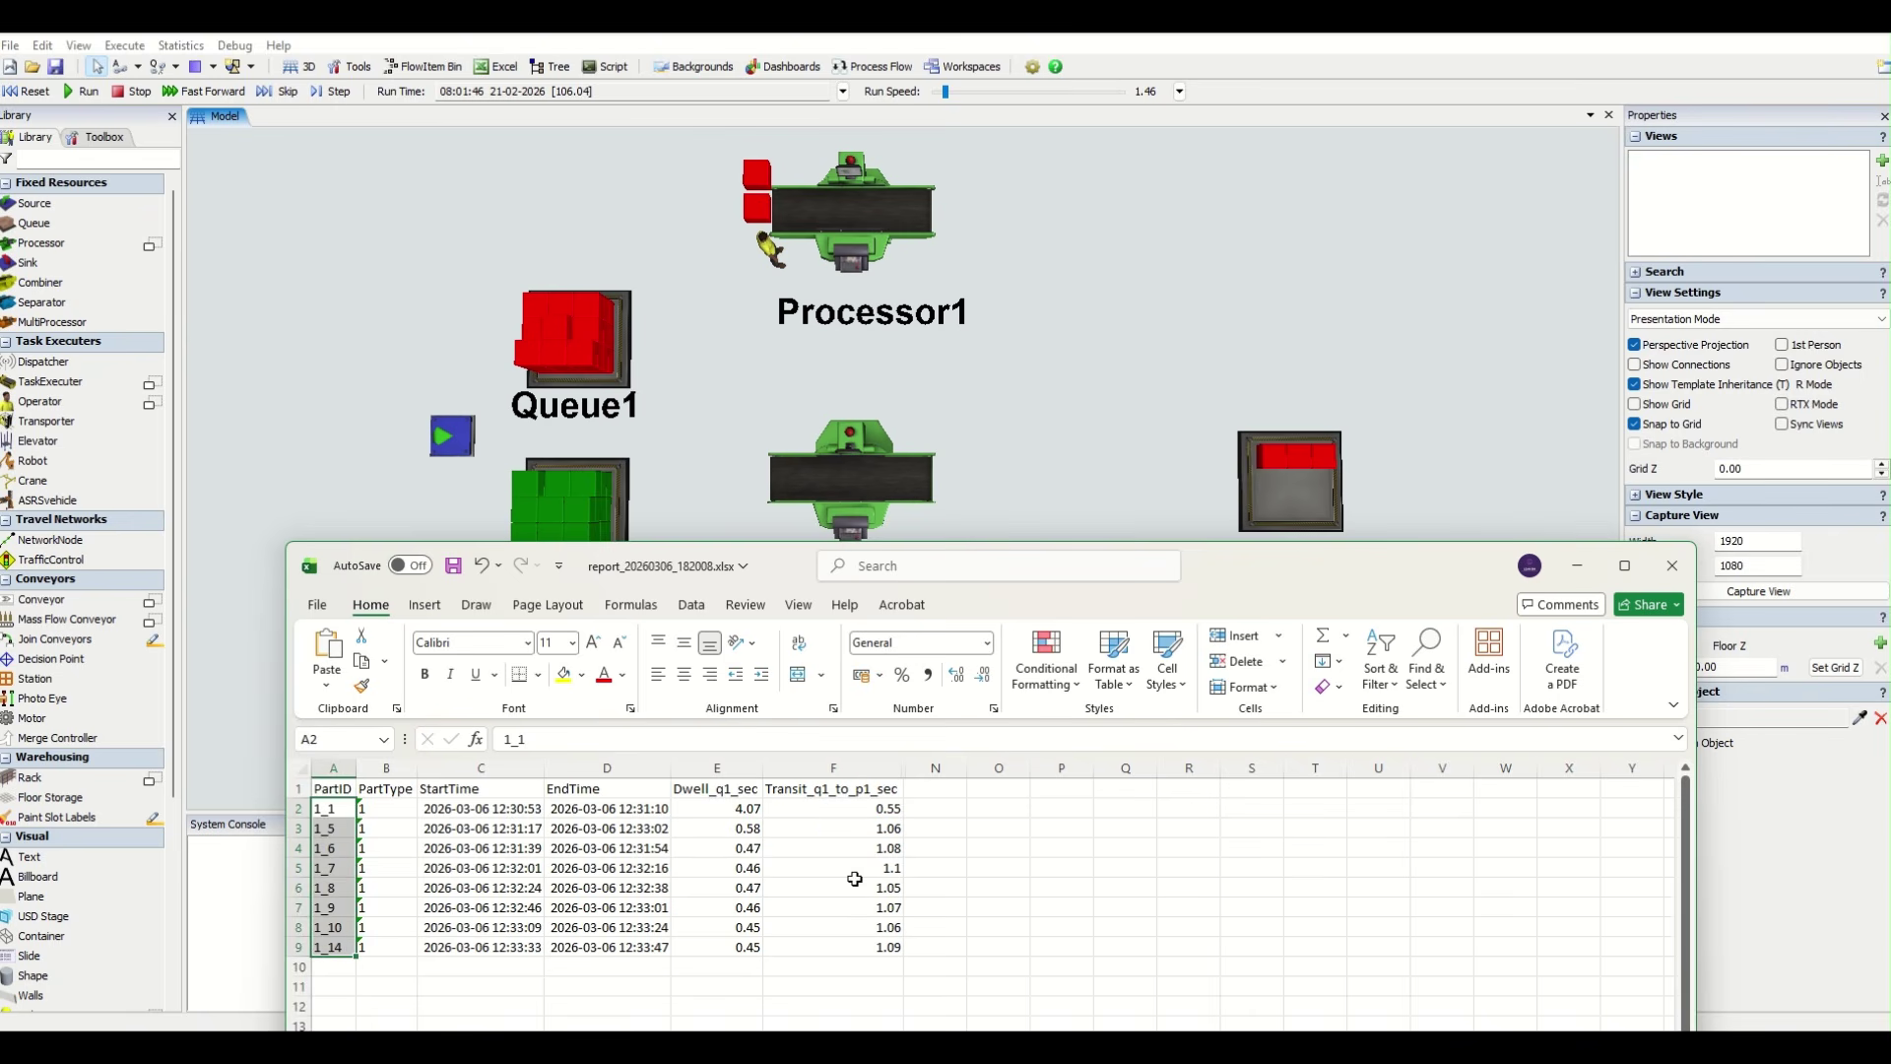
drag(837, 826, 847, 950)
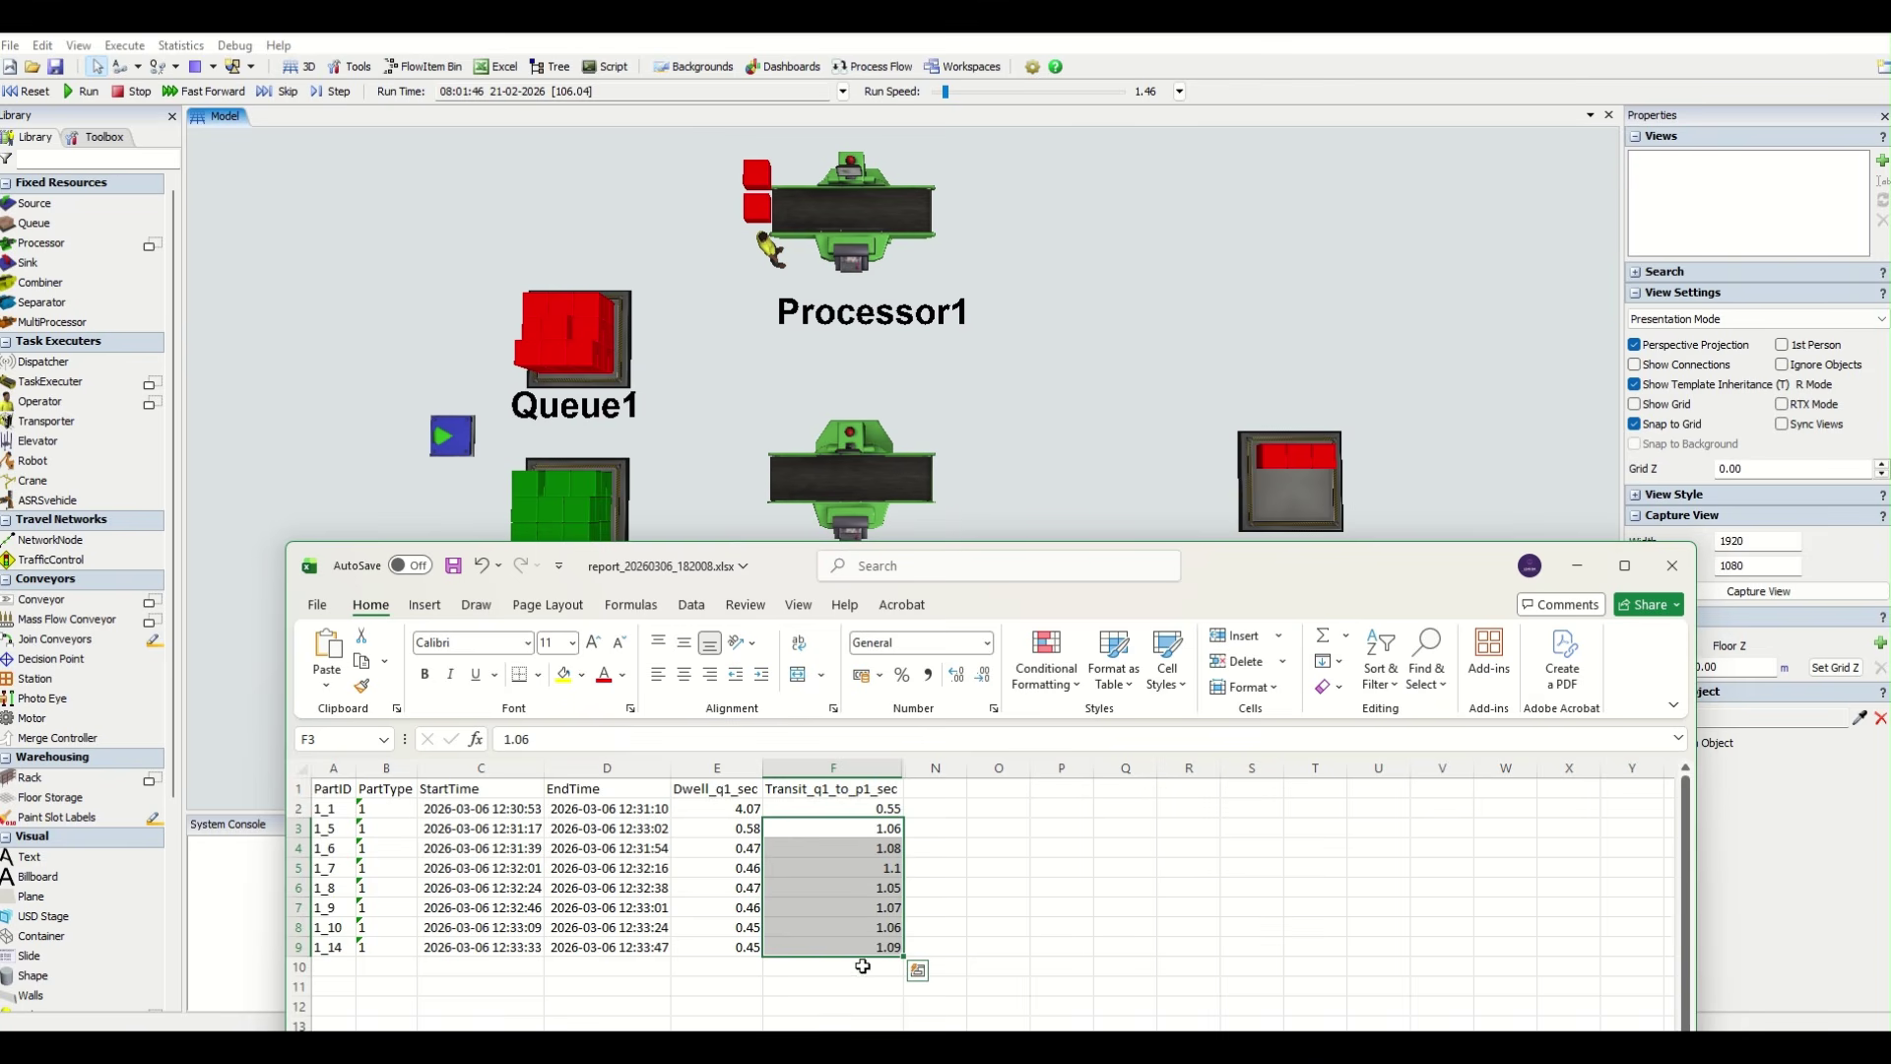